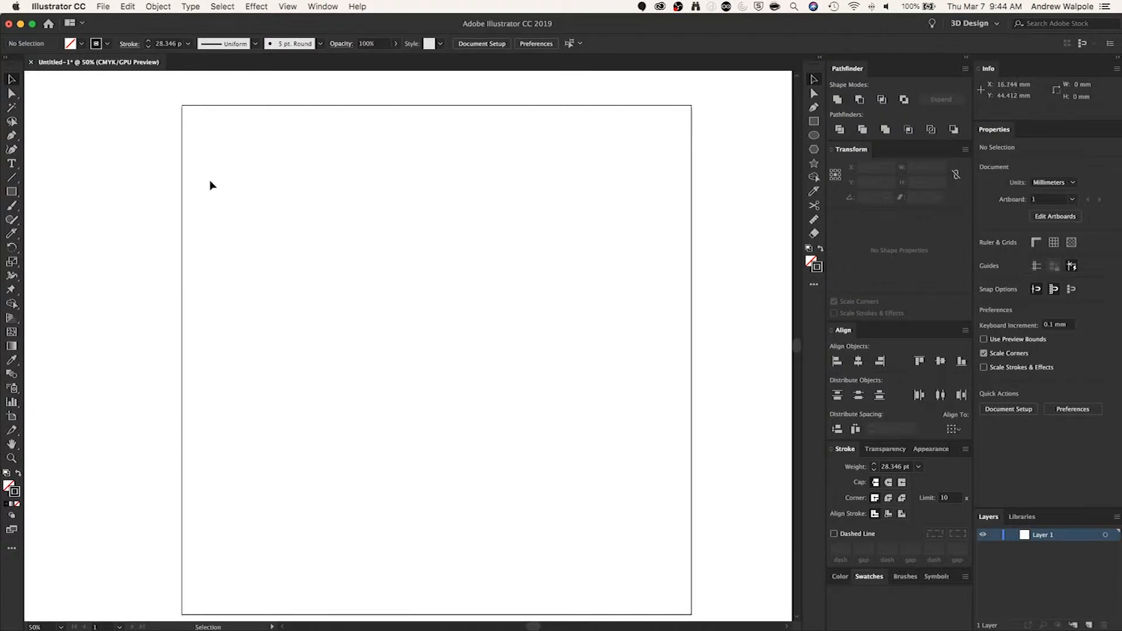
Create a new 300 × 300 mm print document in millimetres with one artboard.
key("super+n")
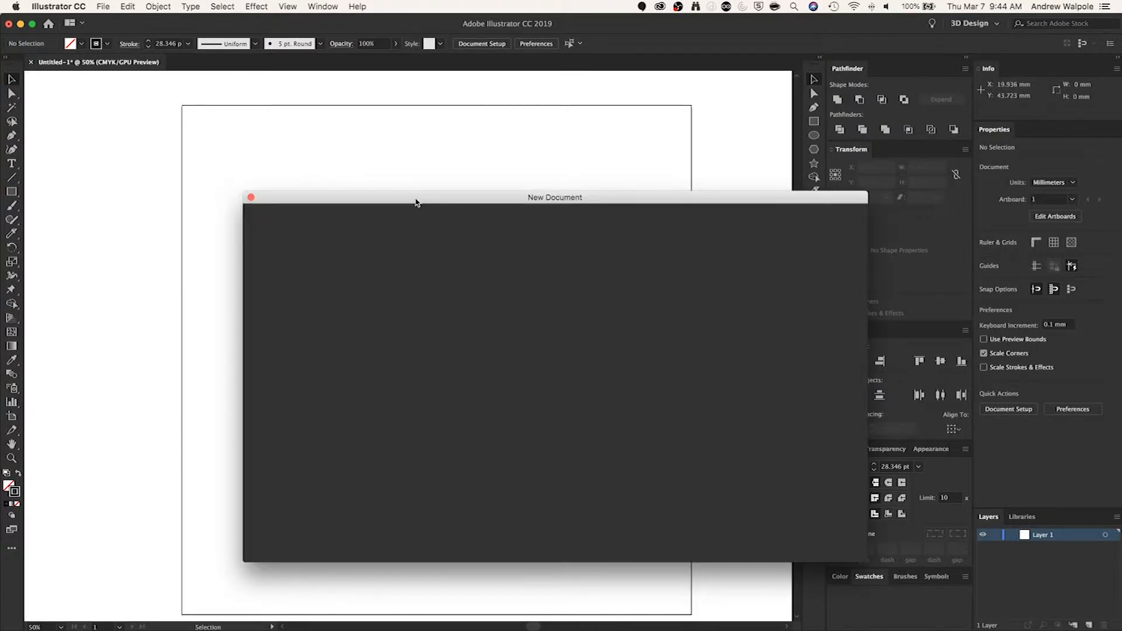
left_click_drag(416, 202, 354, 156)
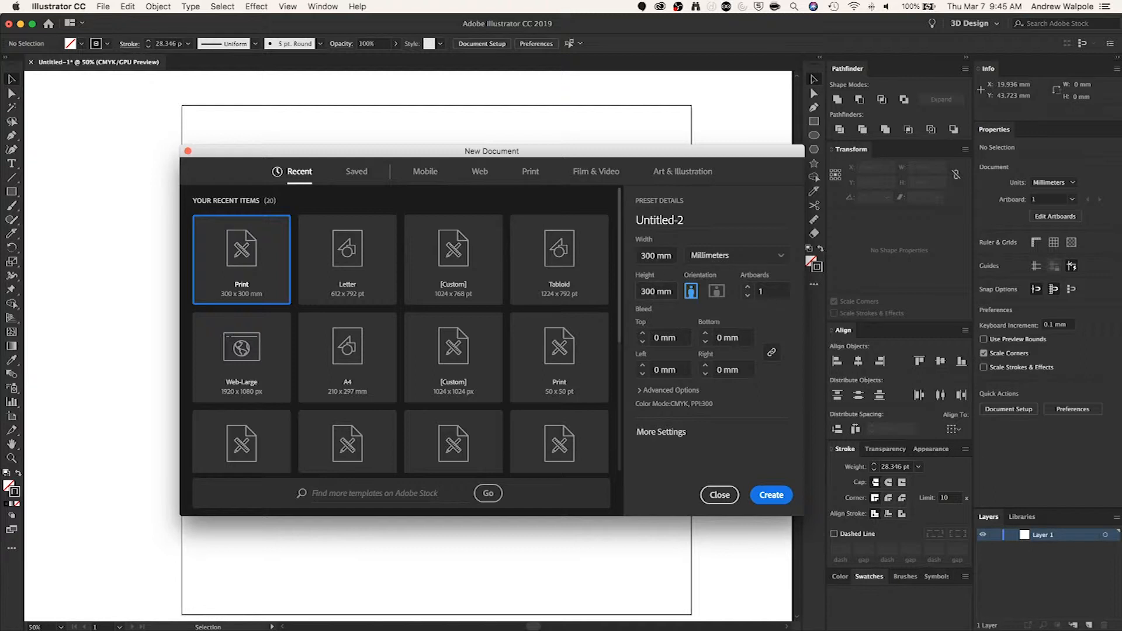
left_click_drag(641, 257, 671, 257)
left_click(771, 495)
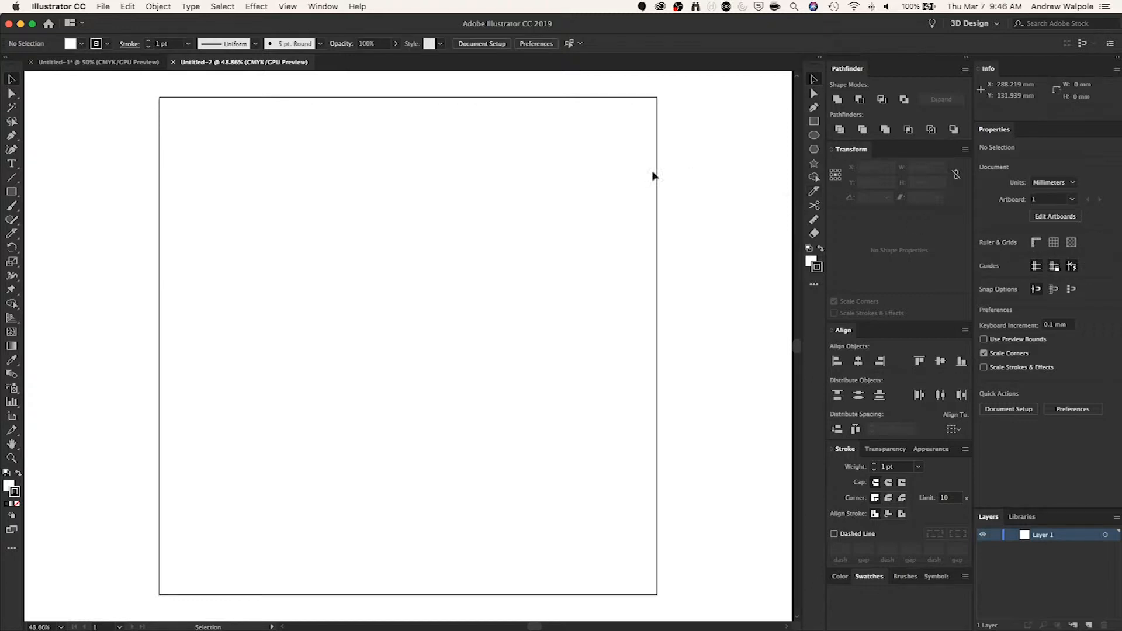
left_click(289, 7)
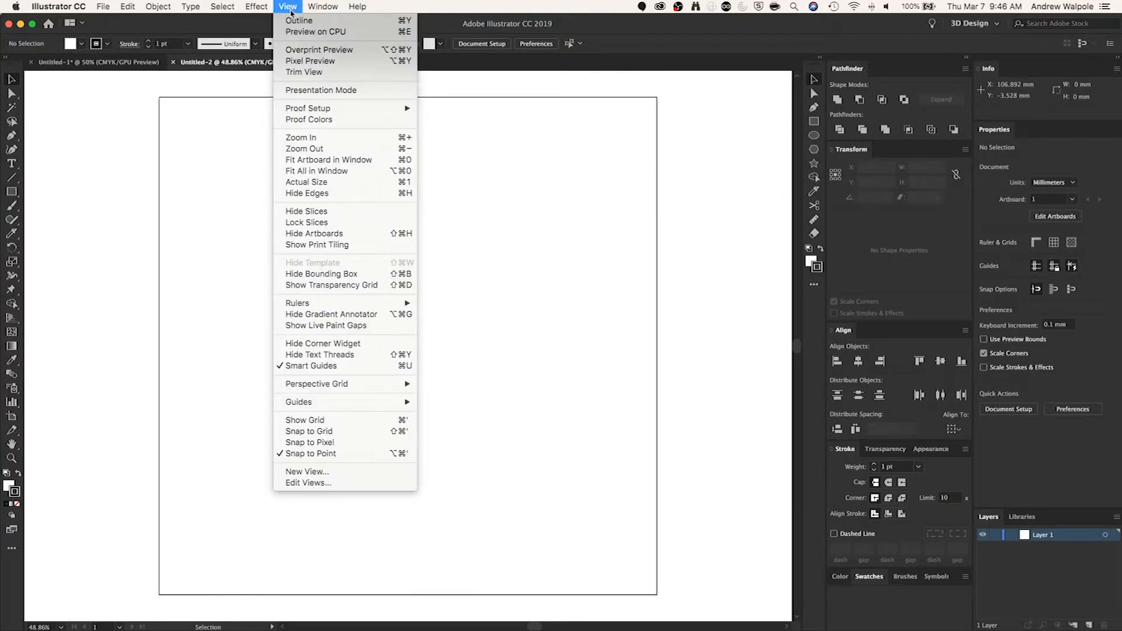
mouse_move(330, 309)
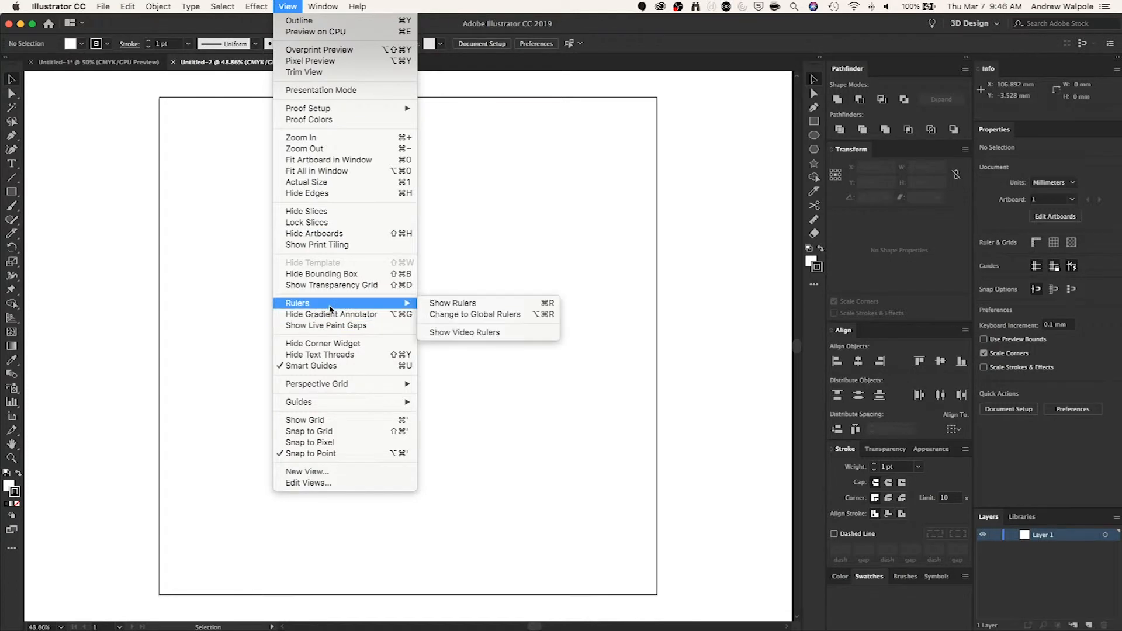
left_click(639, 222)
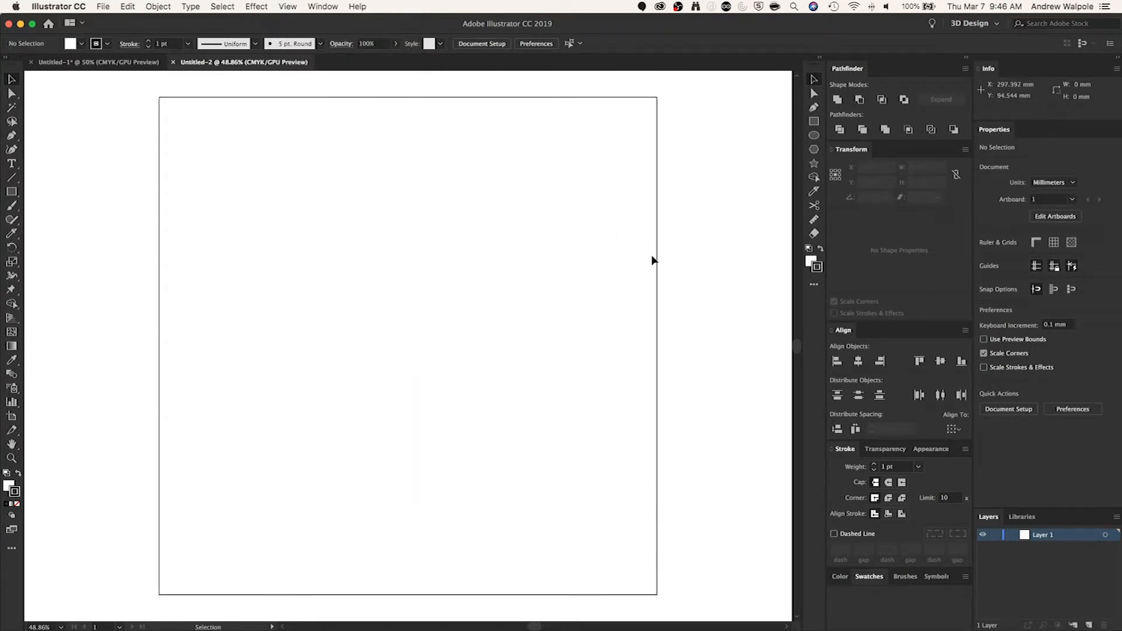
Show the rulers around the new document's canvas.
left_click(1035, 245)
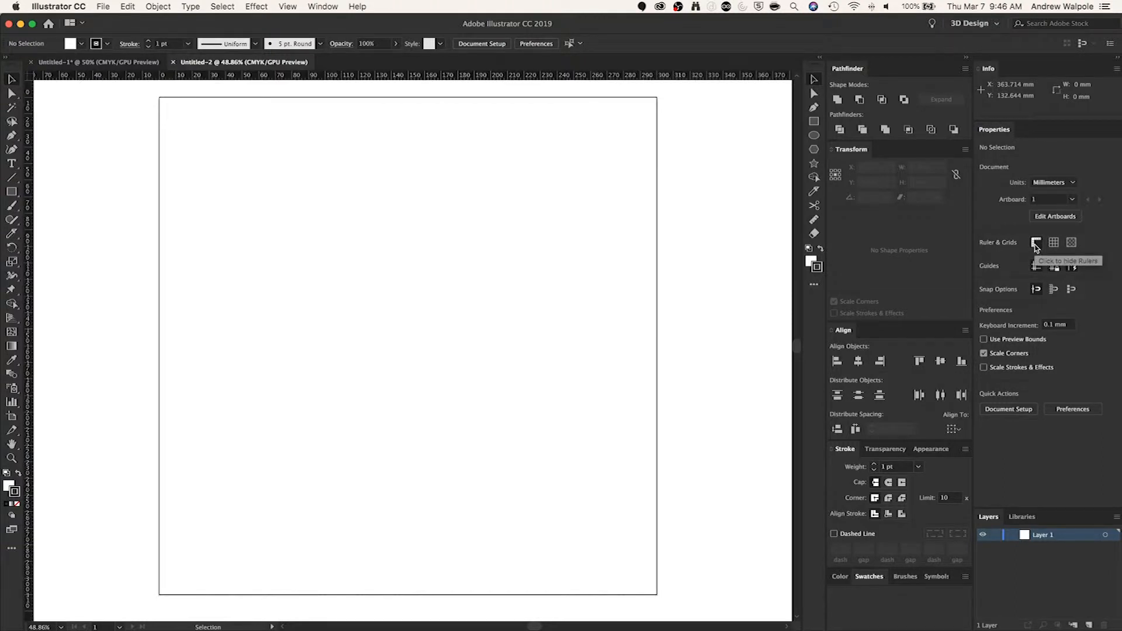
left_click(1035, 244)
left_click(1034, 244)
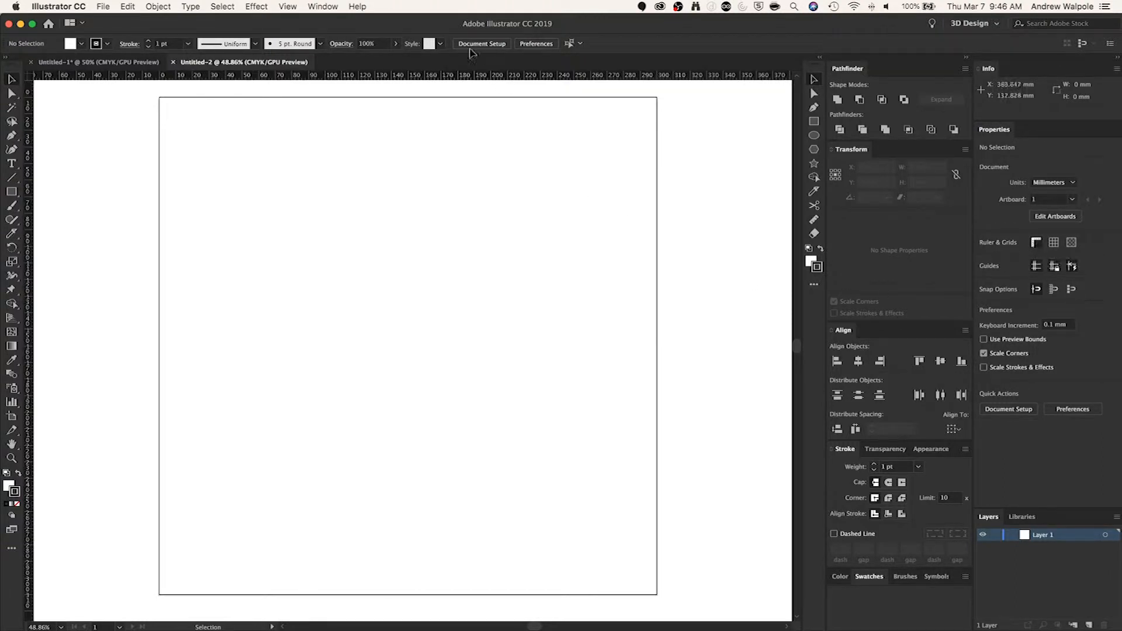
Show the document grid behind the artboard.
scroll(170, 82, "up", 3)
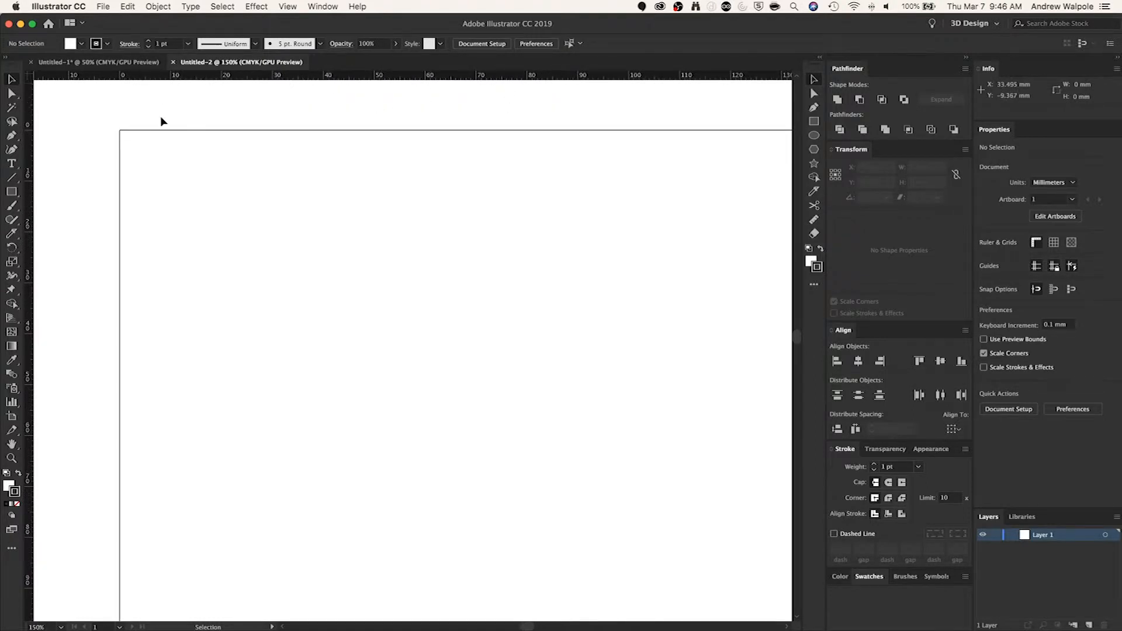
scroll(474, 158, "down", 3)
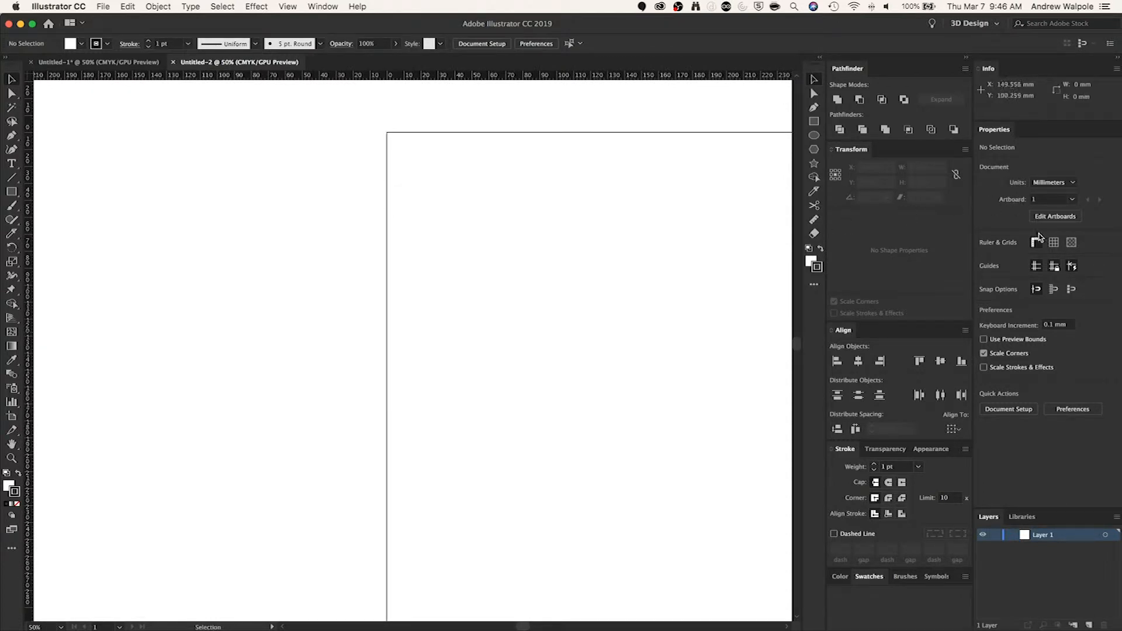
left_click(1054, 243)
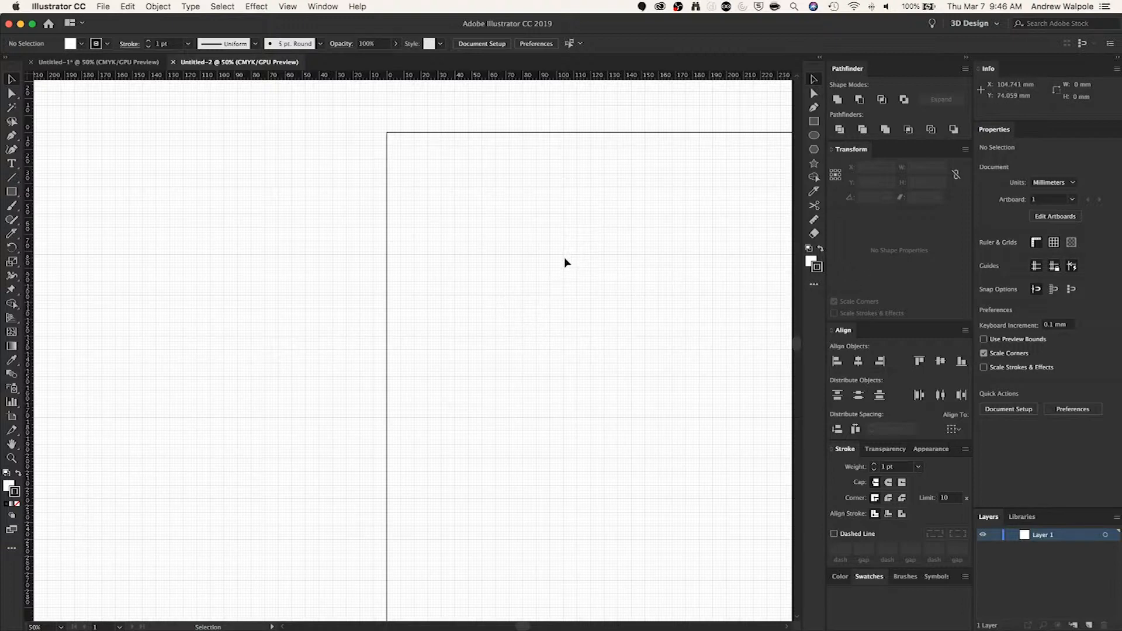
Set the grid subdivisions to 1 in the Guides & Grid preferences.
key("super+k")
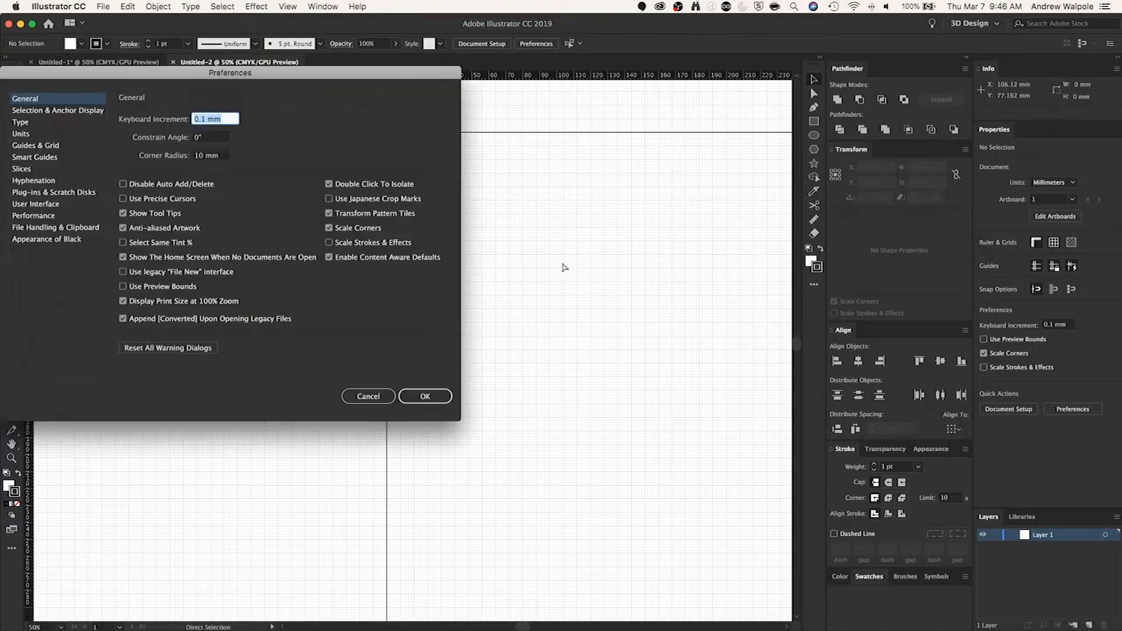
left_click_drag(244, 85, 506, 129)
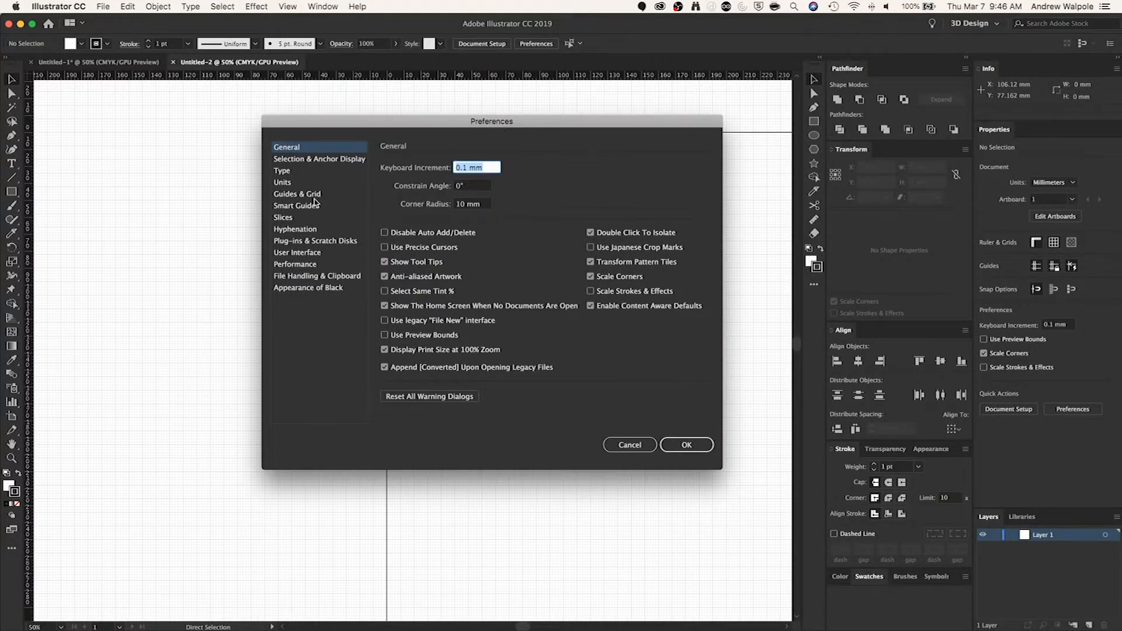
left_click(287, 198)
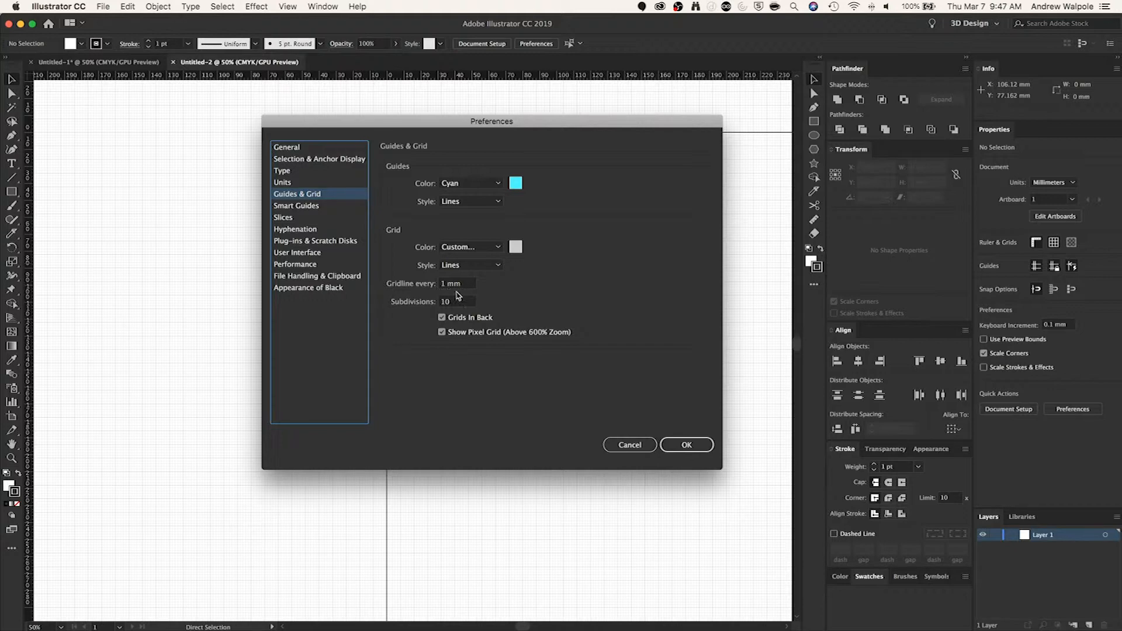
left_click_drag(459, 302, 430, 301)
type("1")
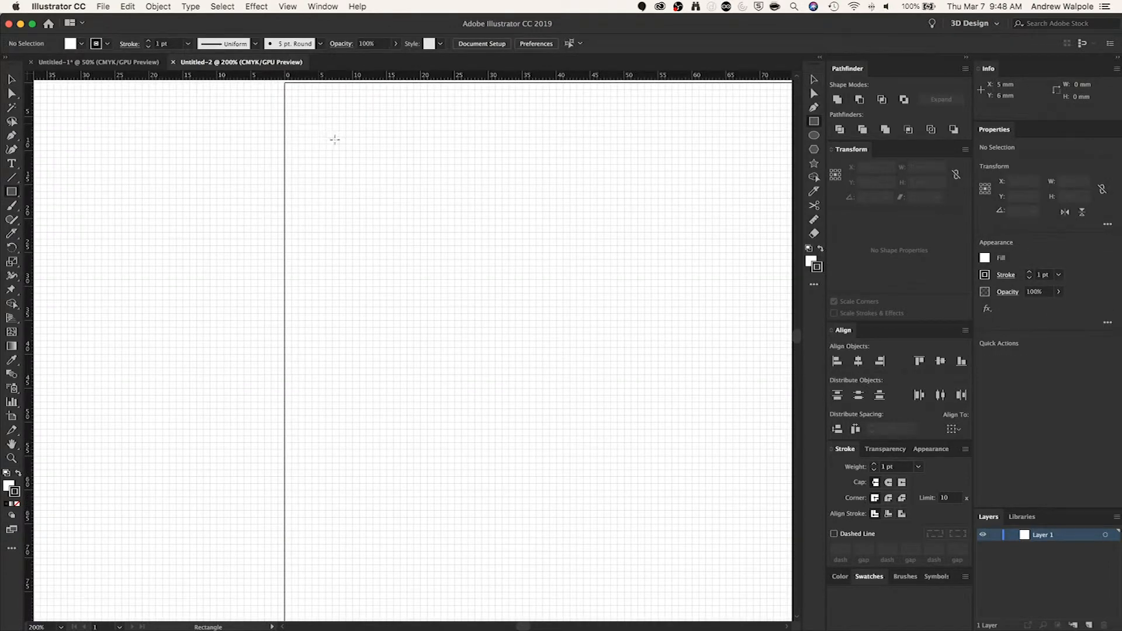
Draw a square about 4 mm wide near the artboard's upper-left corner and deselect it.
left_click_drag(318, 124, 347, 152)
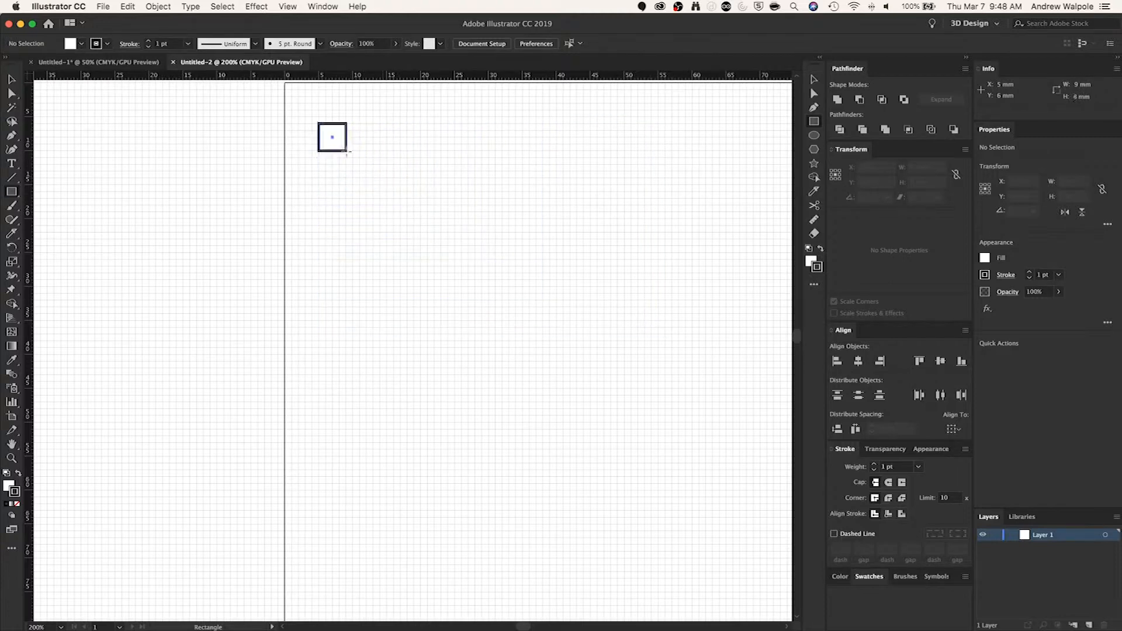
key("v")
left_click(396, 182)
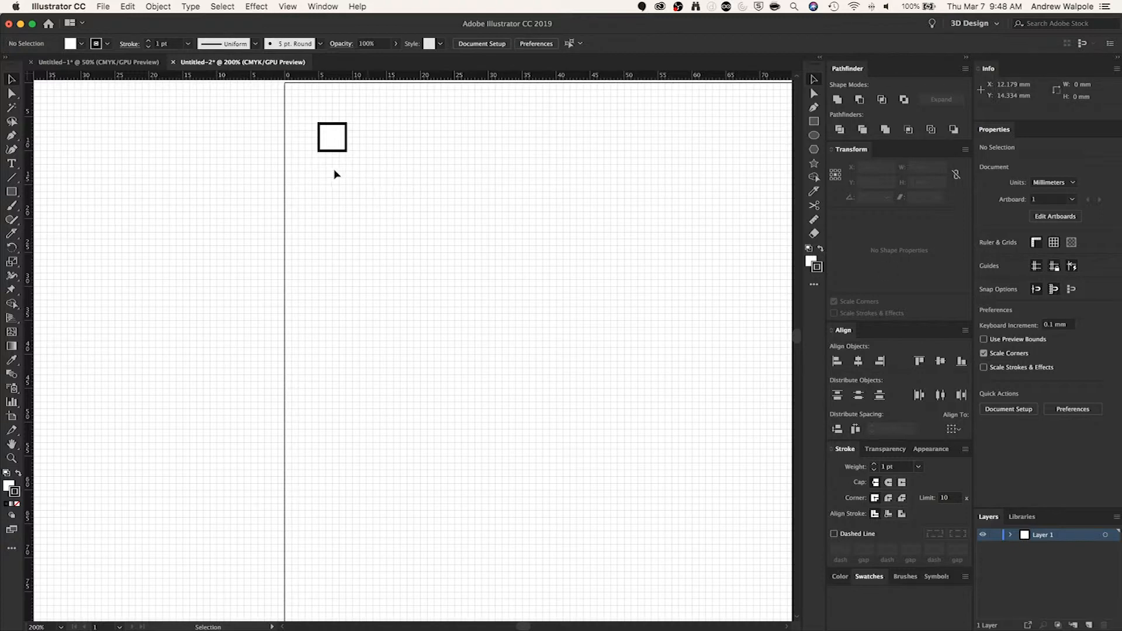
Draw a rectangle about 12 × 17 mm diagonally below the small square, starting at X 10, Y 11 mm.
key("m")
left_click_drag(353, 157, 447, 239)
mouse_move(482, 265)
left_mouse_down()
mouse_move(490, 273)
mouse_move(422, 237)
mouse_move(374, 170)
mouse_move(394, 181)
mouse_move(416, 245)
mouse_move(433, 237)
mouse_move(404, 200)
mouse_move(483, 285)
mouse_move(435, 273)
left_mouse_up()
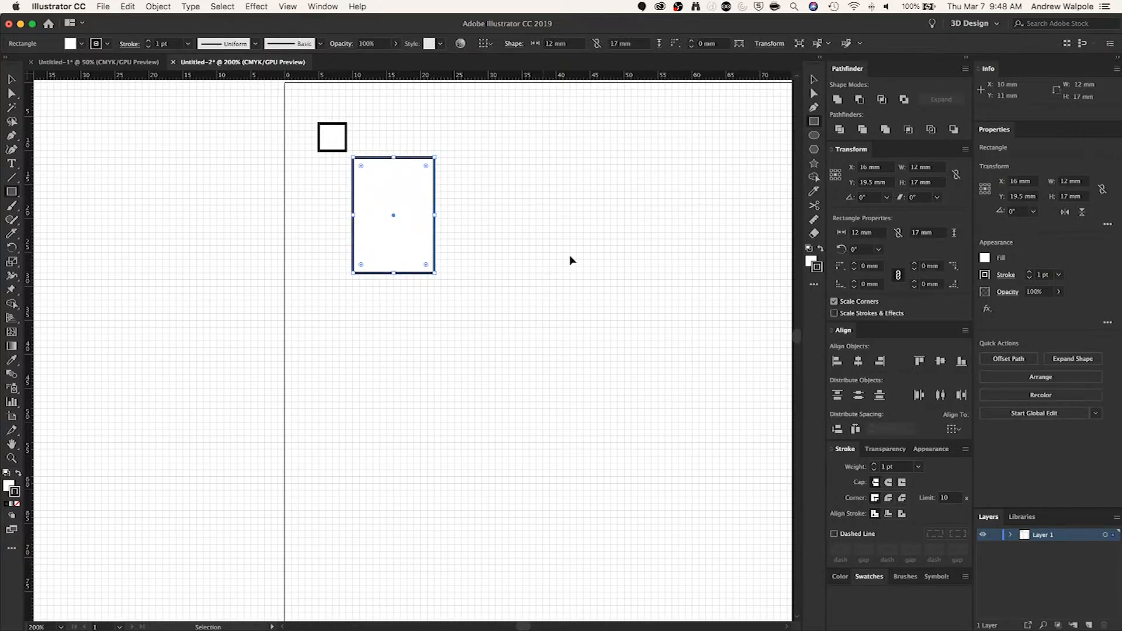
Set the grid subdivisions to 10 in the Guides & Grid preferences.
key("super+k")
left_click(317, 195)
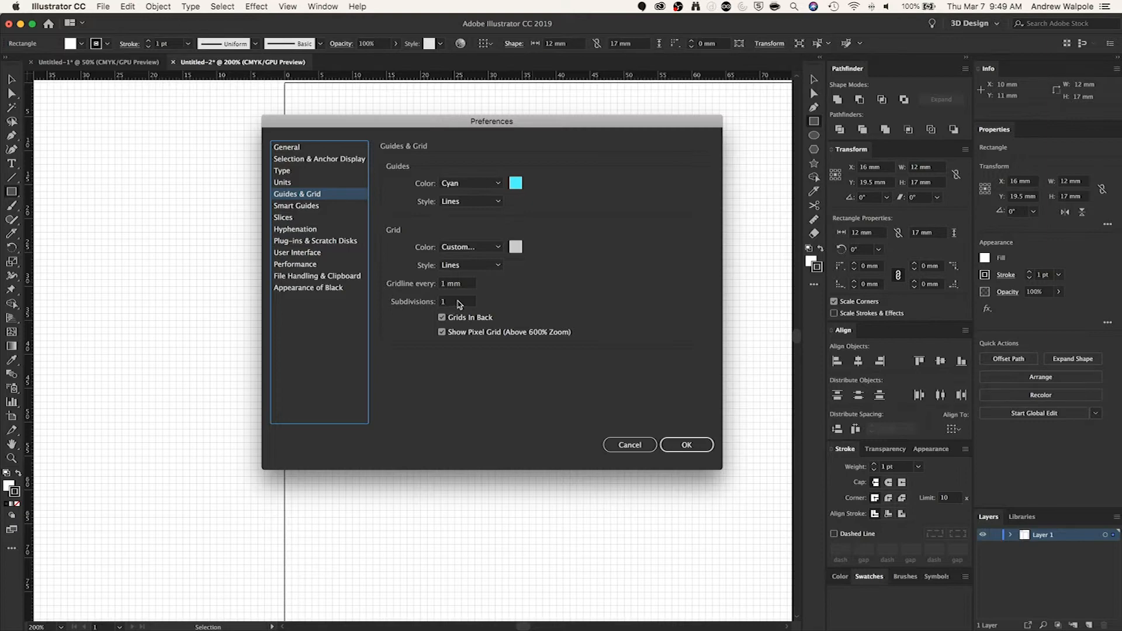
left_click(455, 302)
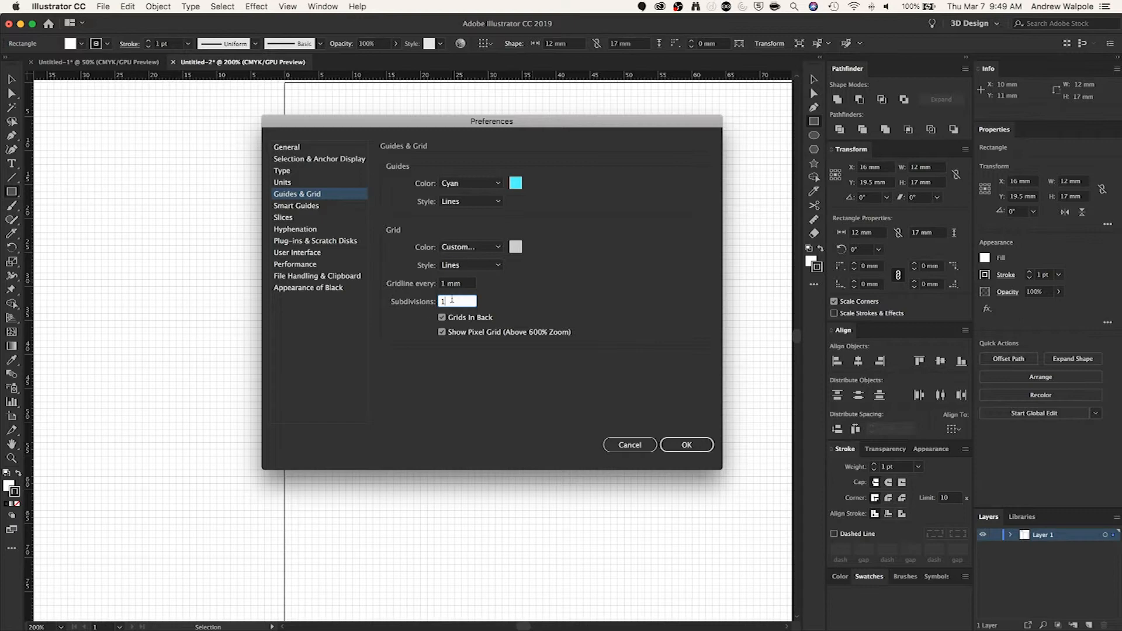
type("10")
left_click(689, 446)
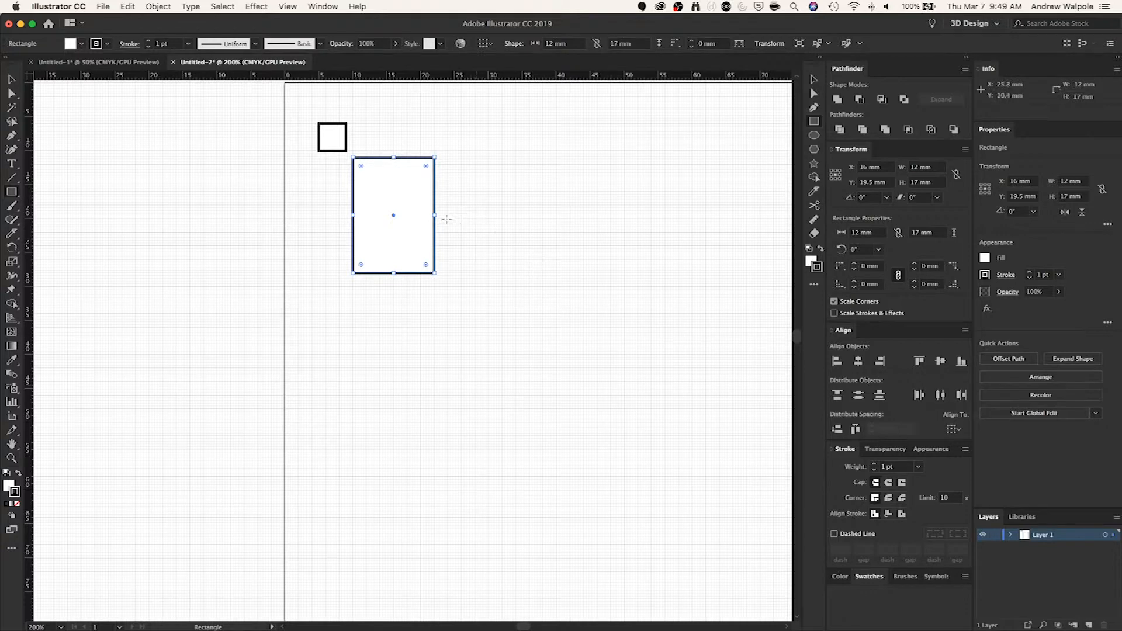
Draw a rectangle about 0.6 × 0.7 mm from the gridline crossing at X 25, Y 22 mm, and delete it.
left_click(456, 210)
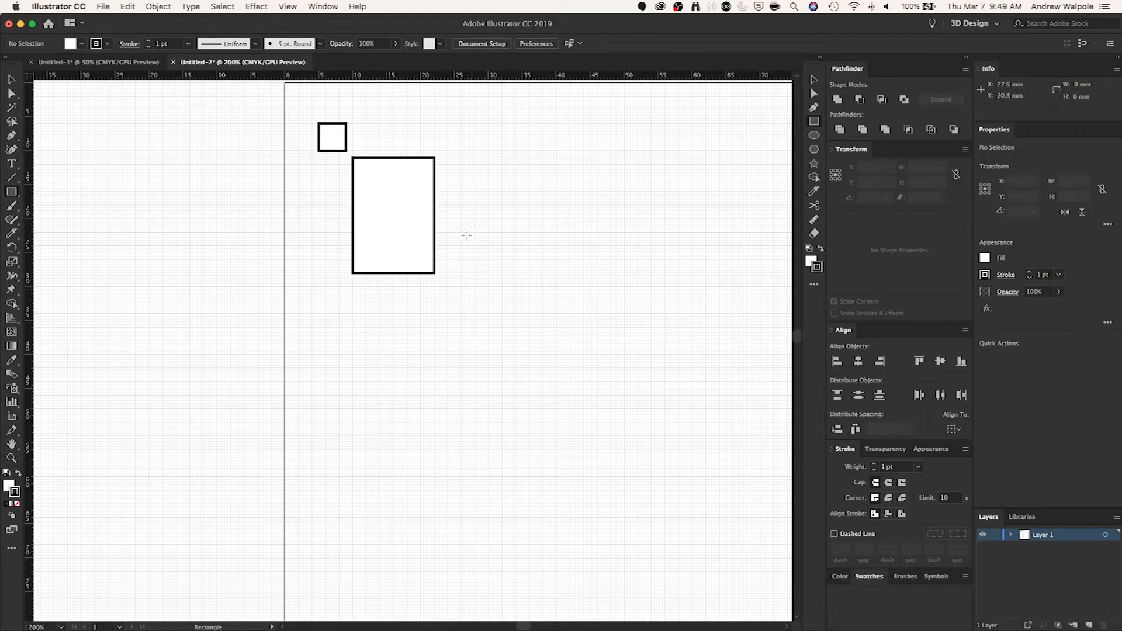
scroll(466, 235, "up", 5)
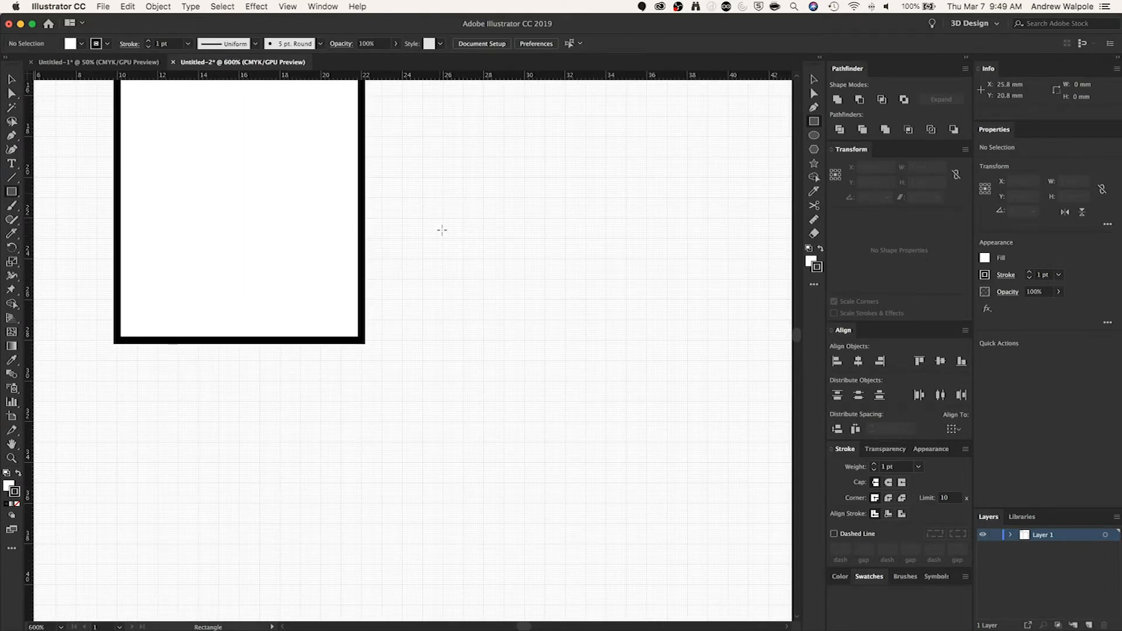
scroll(443, 229, "up", 3)
scroll(443, 231, "up", 3)
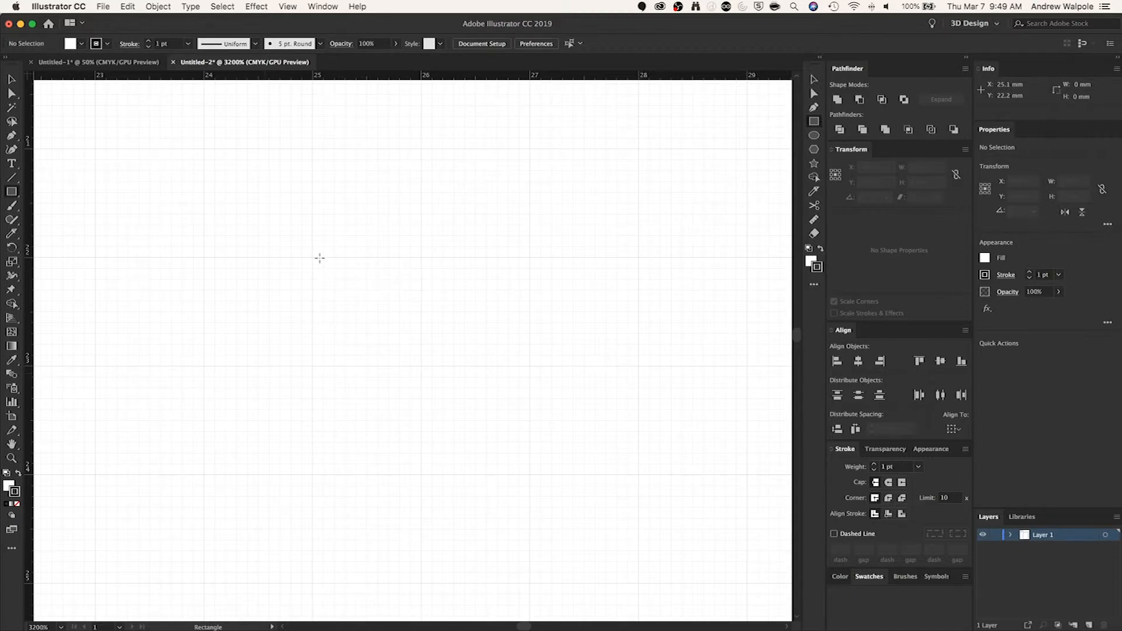
left_click_drag(311, 258, 400, 316)
left_click_drag(395, 315, 401, 314)
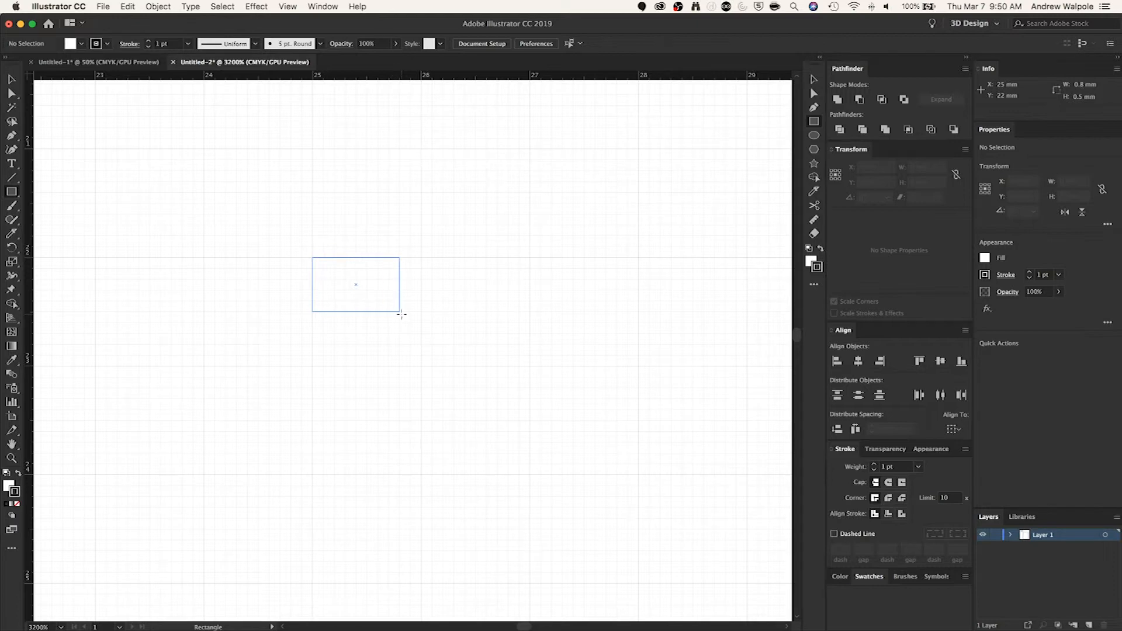
mouse_move(401, 315)
left_mouse_down()
mouse_move(388, 315)
mouse_move(395, 338)
mouse_move(421, 354)
mouse_move(412, 324)
mouse_move(388, 311)
mouse_move(426, 365)
mouse_move(430, 344)
mouse_move(368, 310)
mouse_move(368, 282)
mouse_move(391, 314)
mouse_move(378, 334)
left_mouse_up()
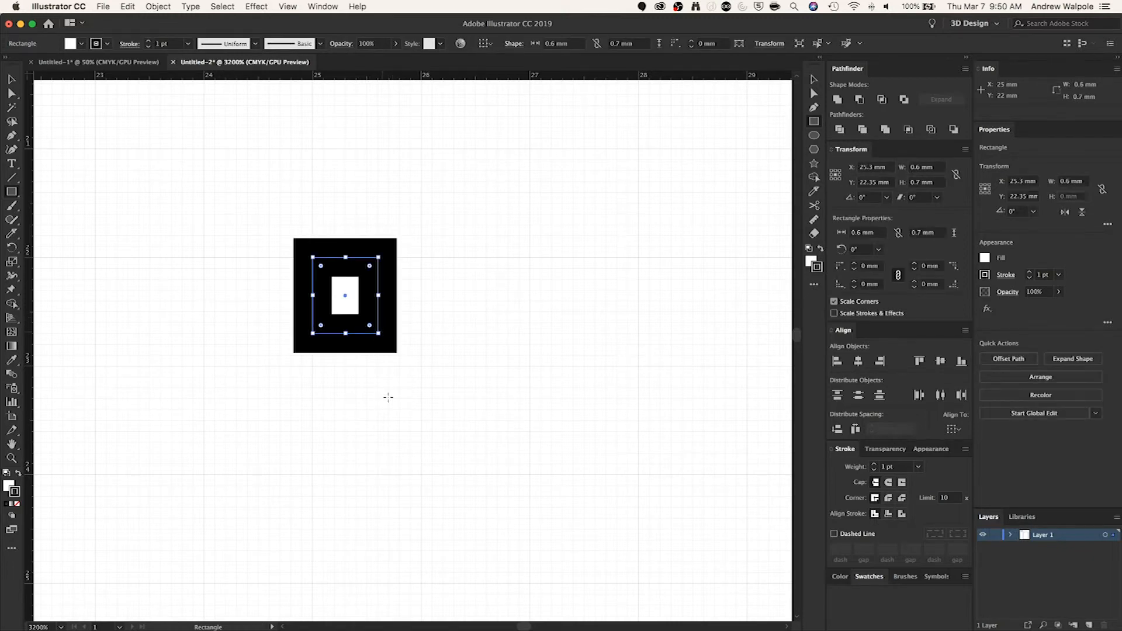
key("Delete")
key("v")
Create two rectangles with exact dimensions of 2.5 × 1.2 mm, one starting at X 25, Y 22 mm and one at X 25, Y 21 mm.
key("m")
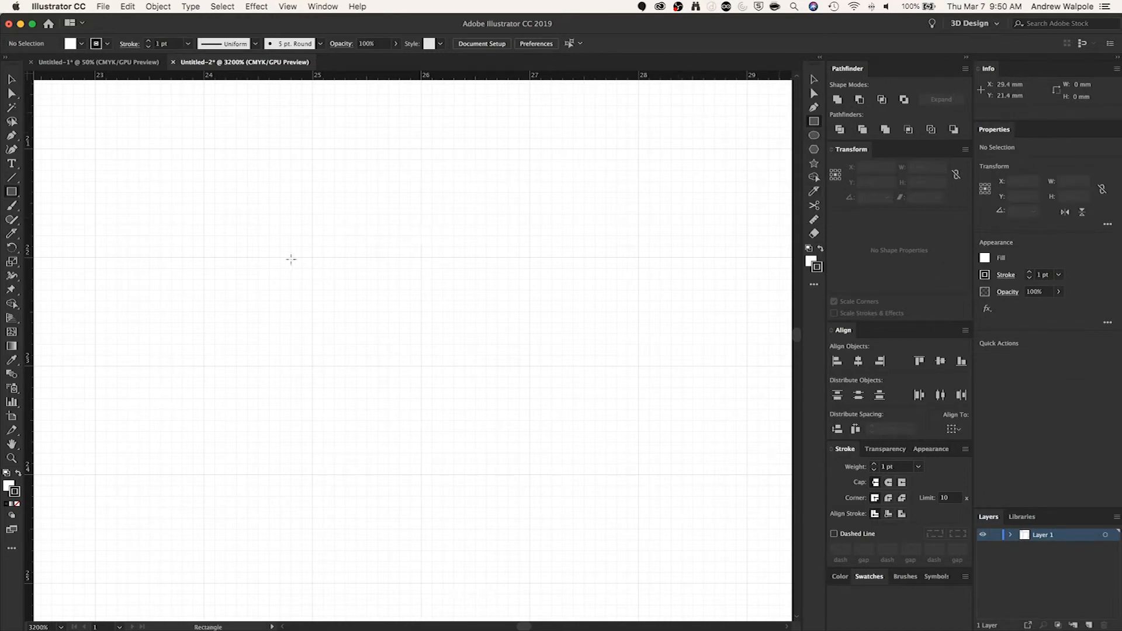
left_click(312, 256)
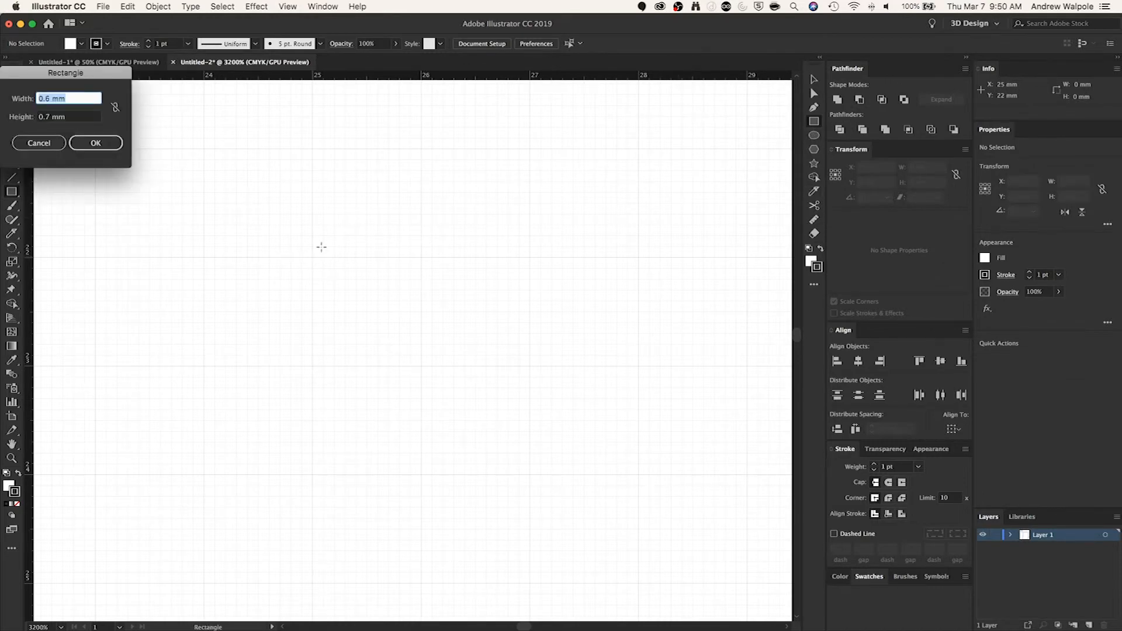
left_click_drag(74, 75, 411, 234)
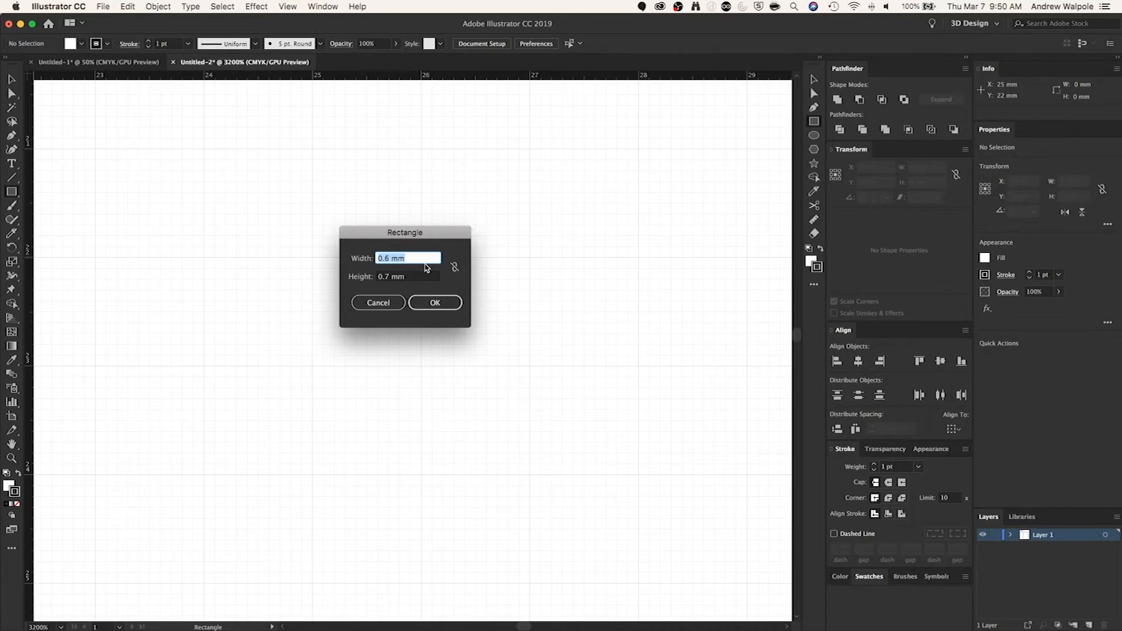
type("2.5")
key("Tab")
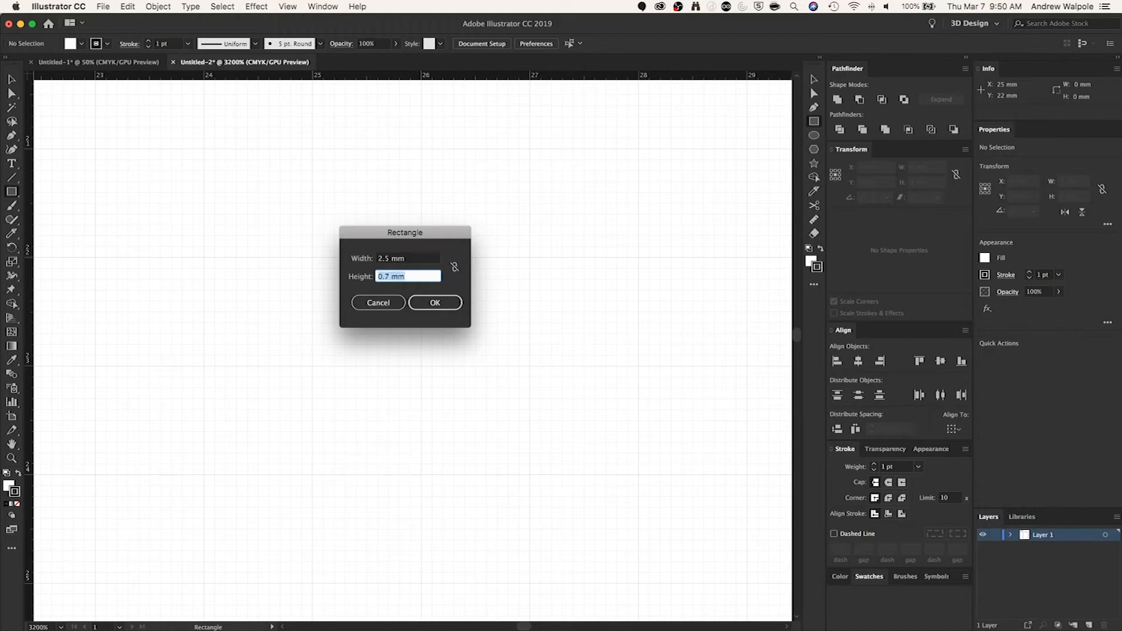
type("1.2")
left_click(435, 302)
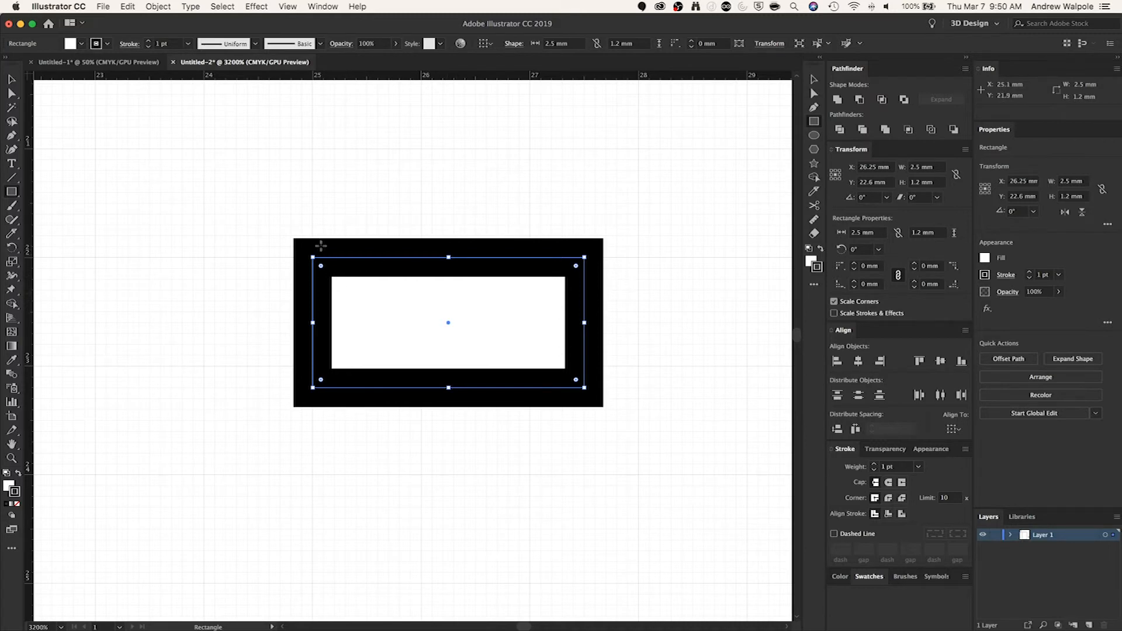
left_click(313, 152)
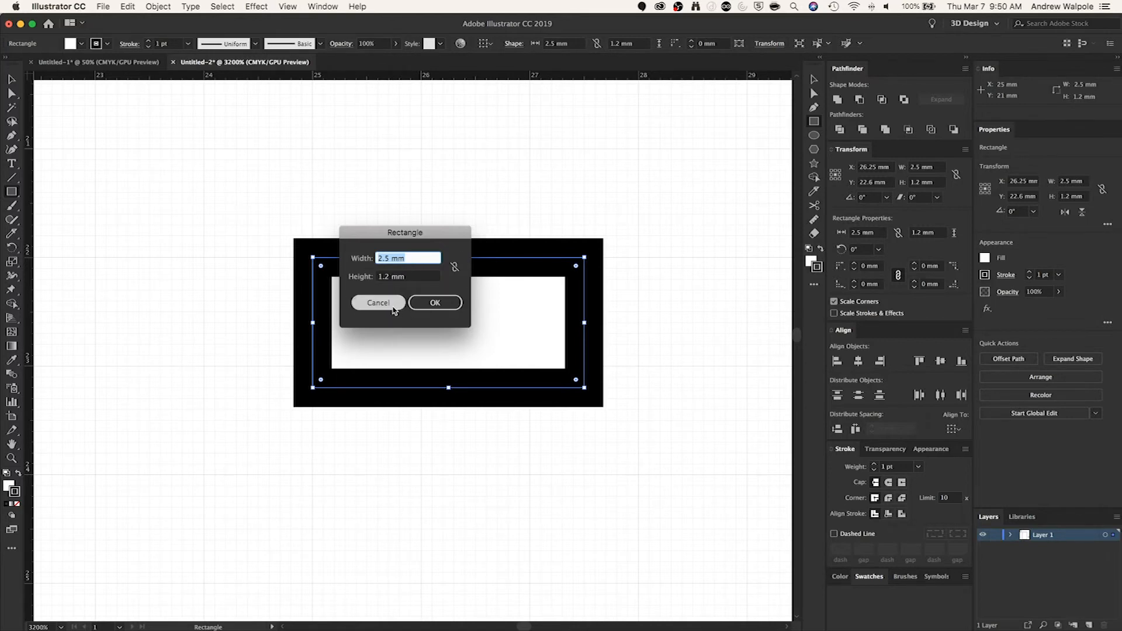
left_click(443, 301)
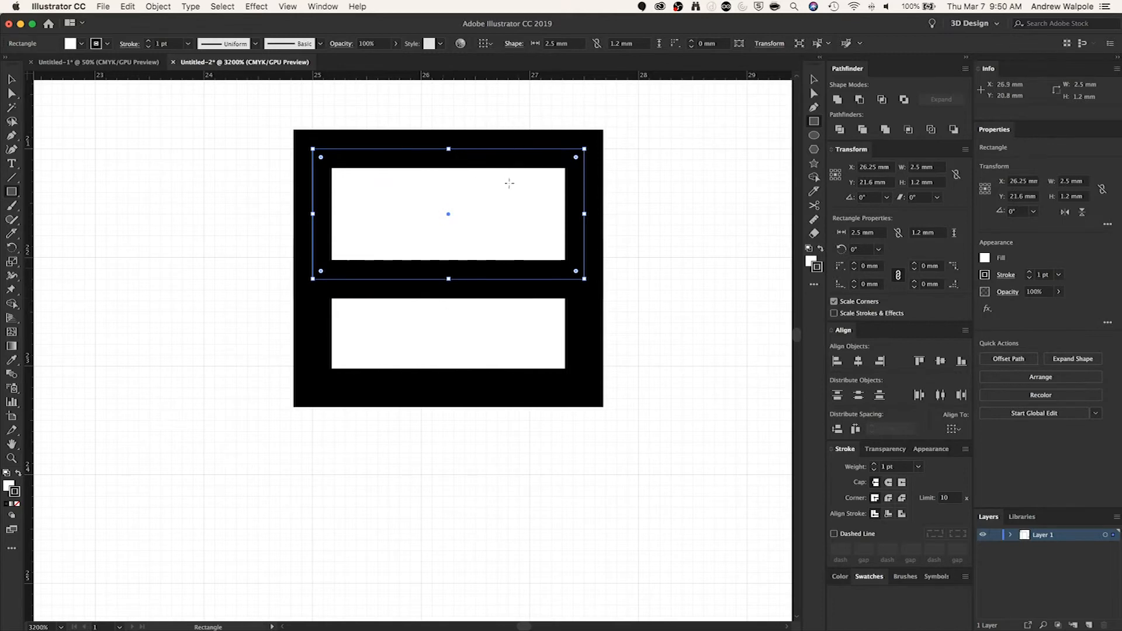
Delete both overlapping 2.5 × 1.2 mm rectangles.
key("v")
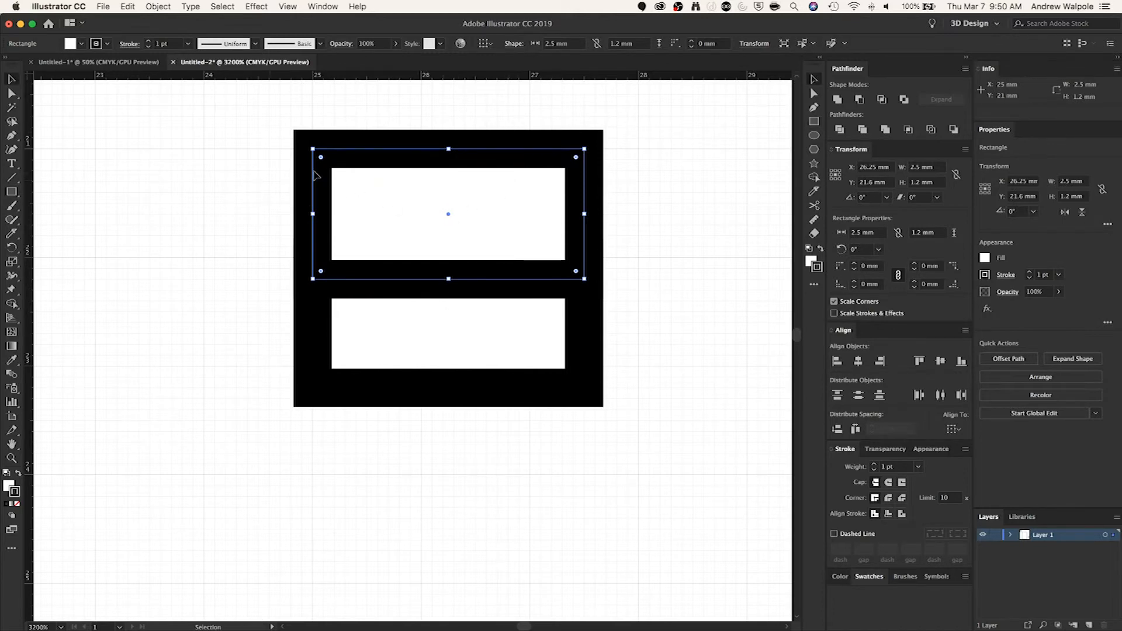
left_click_drag(260, 191, 450, 370)
key("Delete")
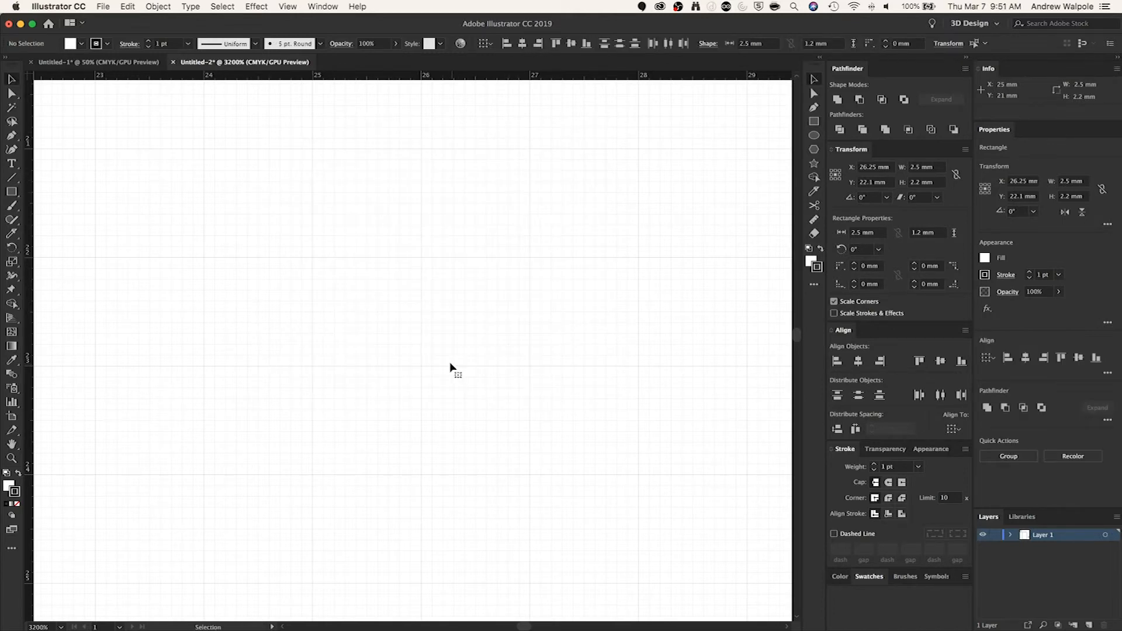
Delete the two remaining rectangles near the artboard's upper-left corner together.
scroll(451, 377, "down", 3)
scroll(453, 377, "down", 1)
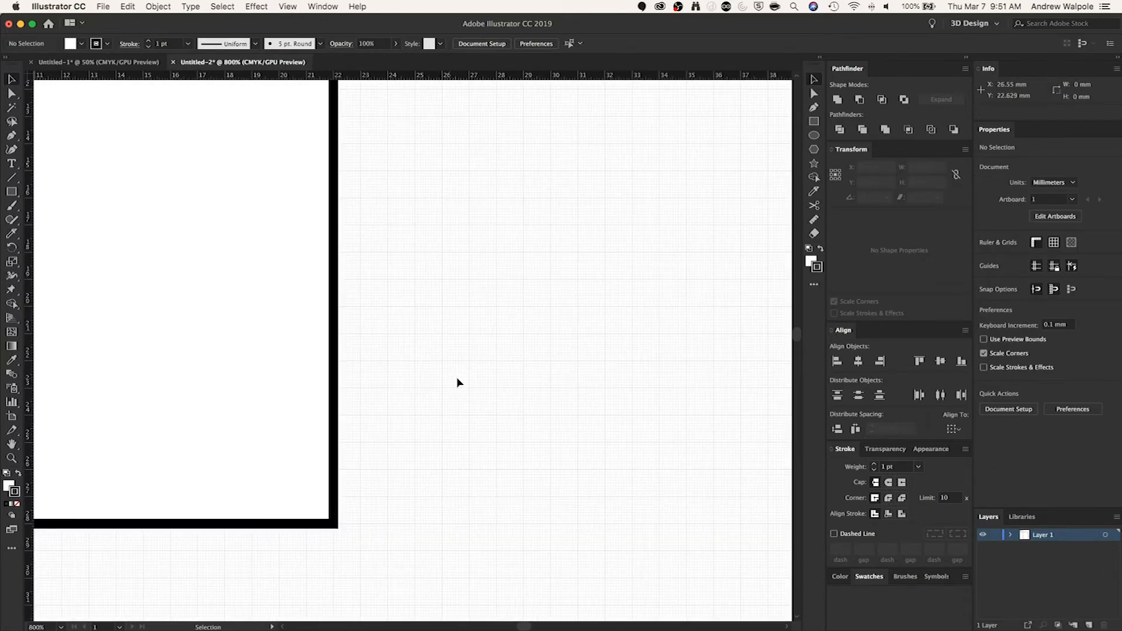
scroll(458, 382, "down", 1)
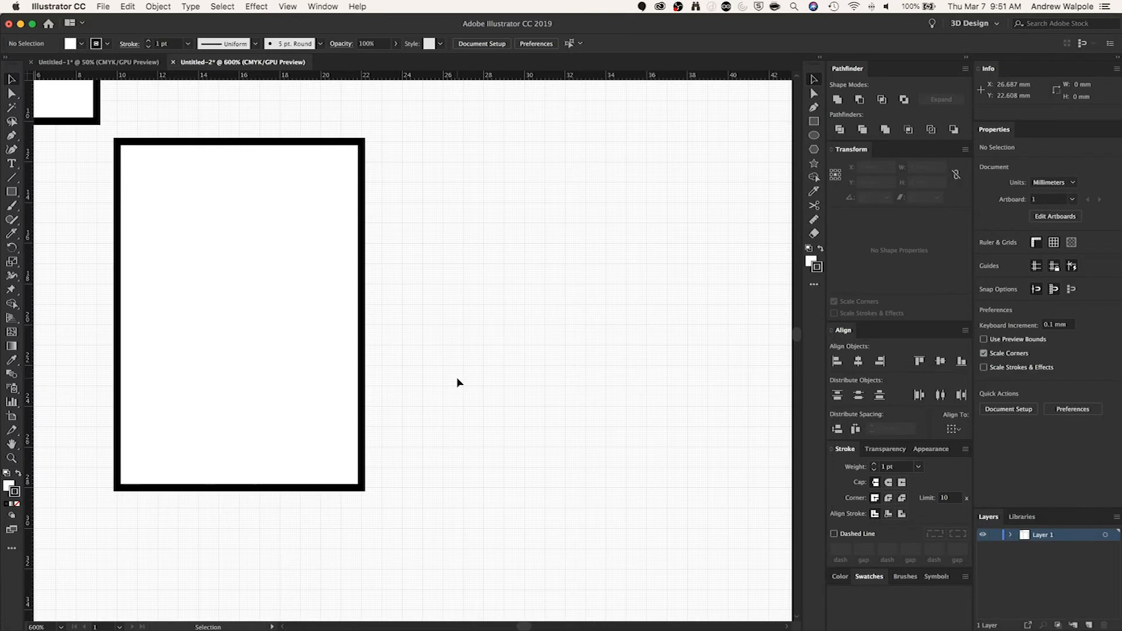
scroll(457, 382, "down", 1)
key("space")
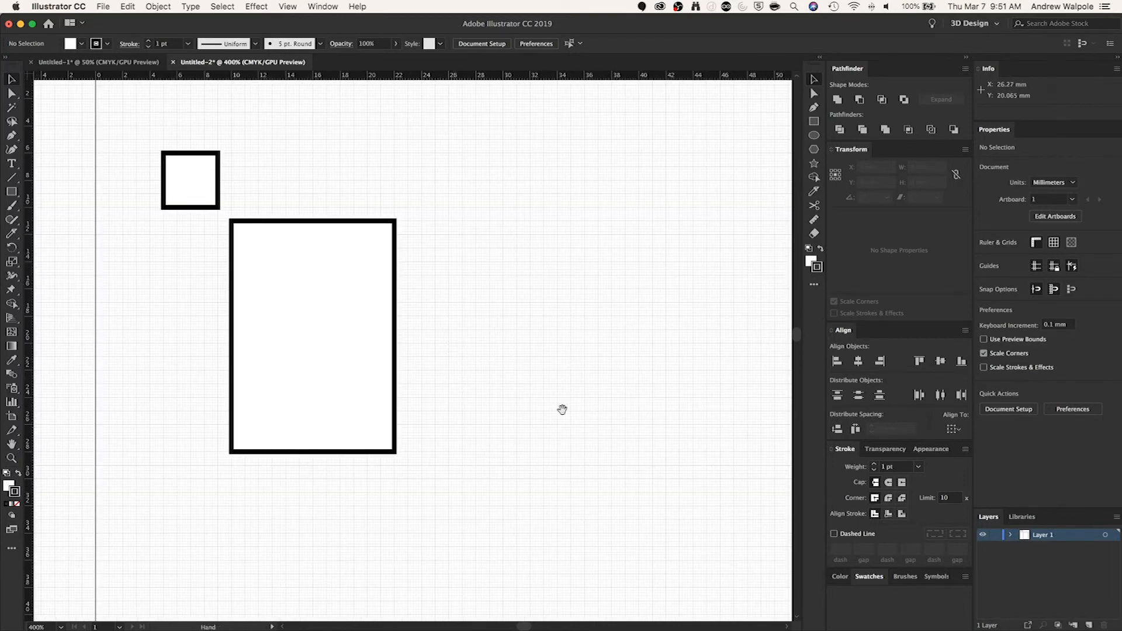
scroll(570, 411, "left", 5)
scroll(570, 411, "up", 3)
left_click_drag(290, 211, 436, 383)
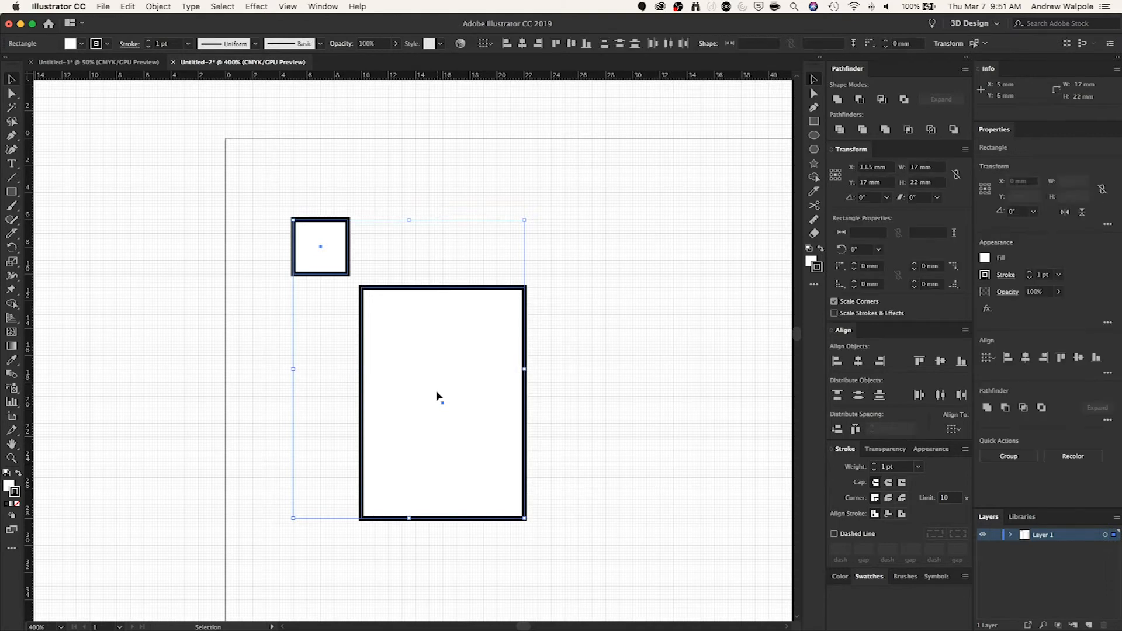
key("Delete")
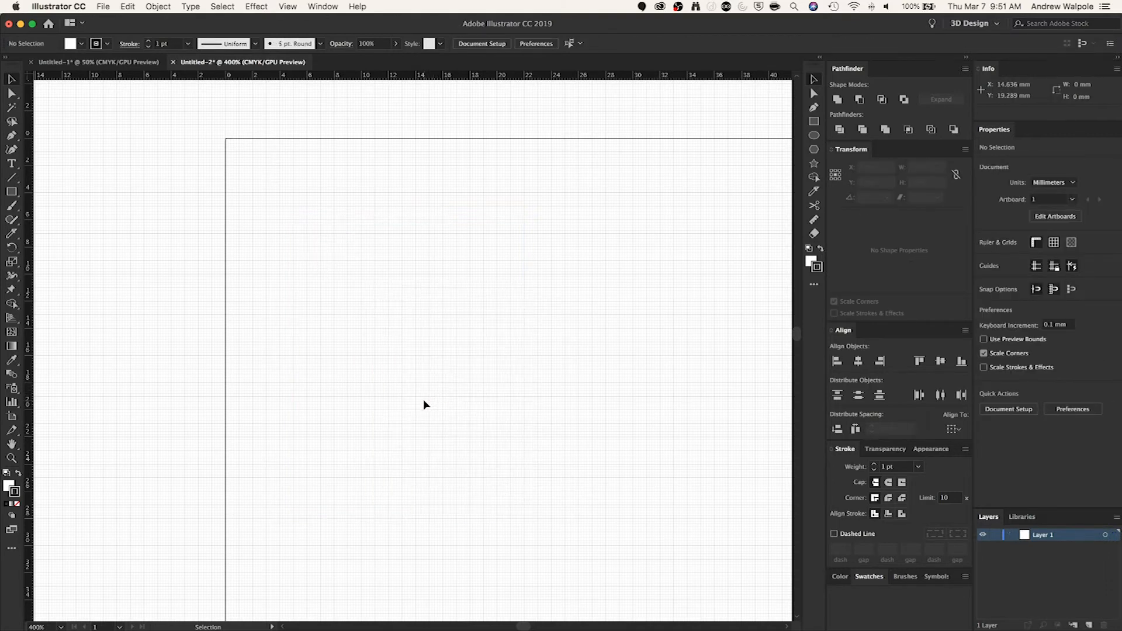
Set the grid subdivisions to 4 in the Guides & Grid preferences.
key("super+k")
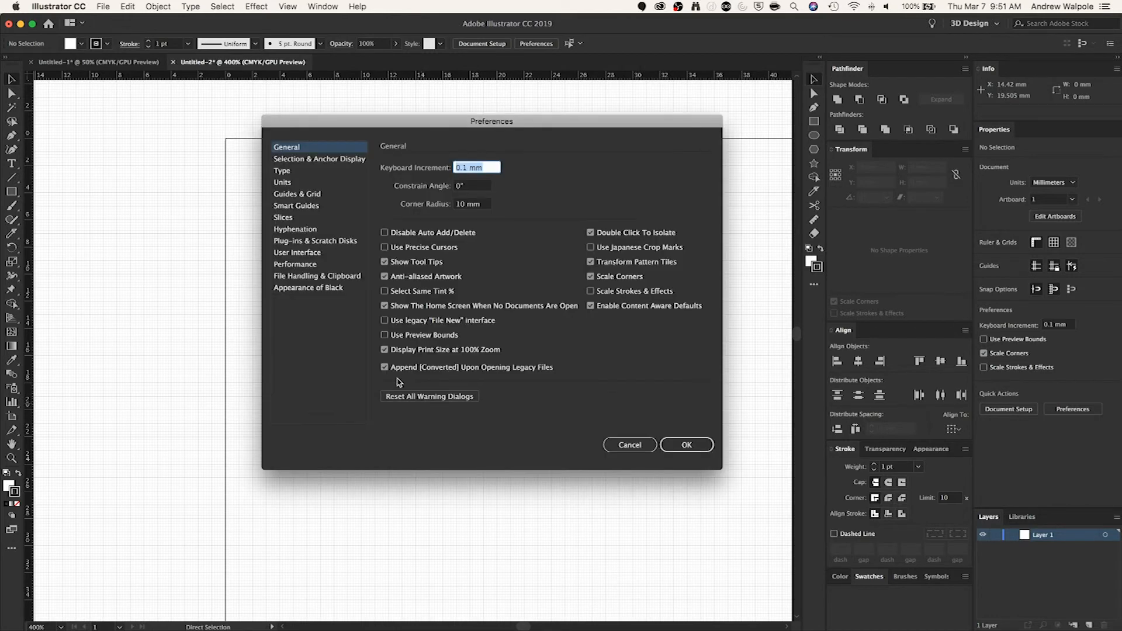
left_click(315, 194)
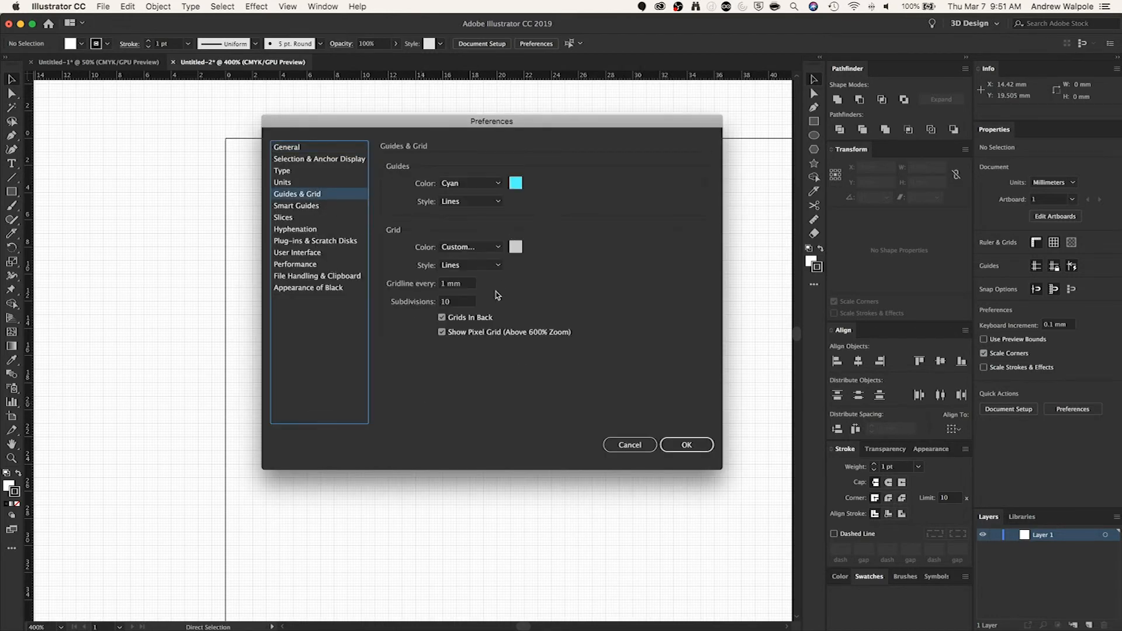
left_click_drag(465, 301, 425, 302)
type("4")
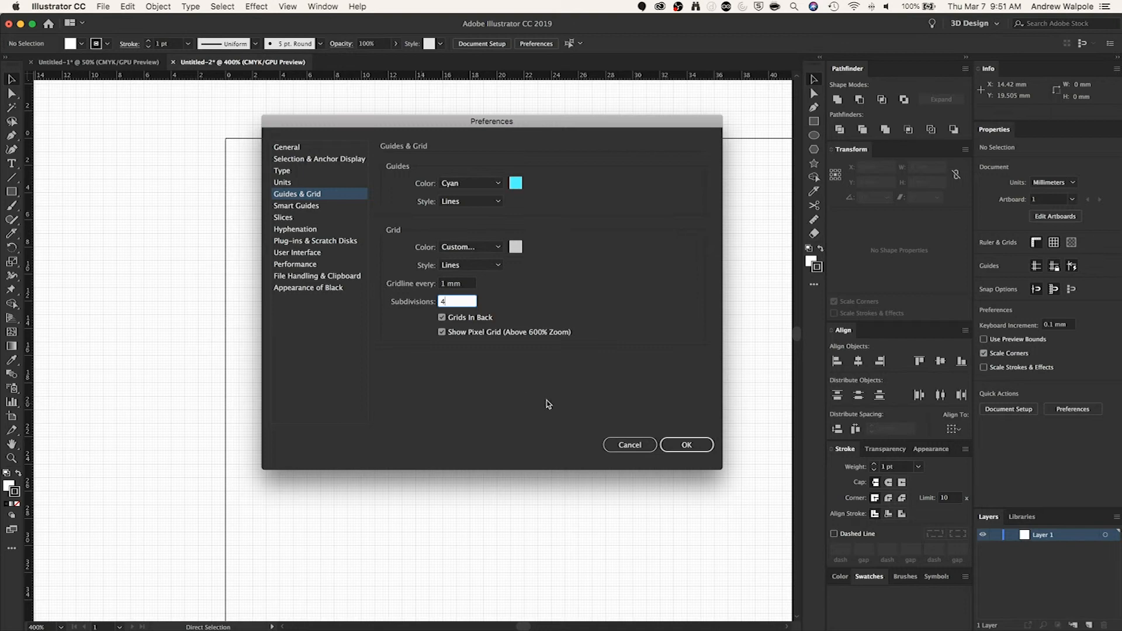
left_click(676, 446)
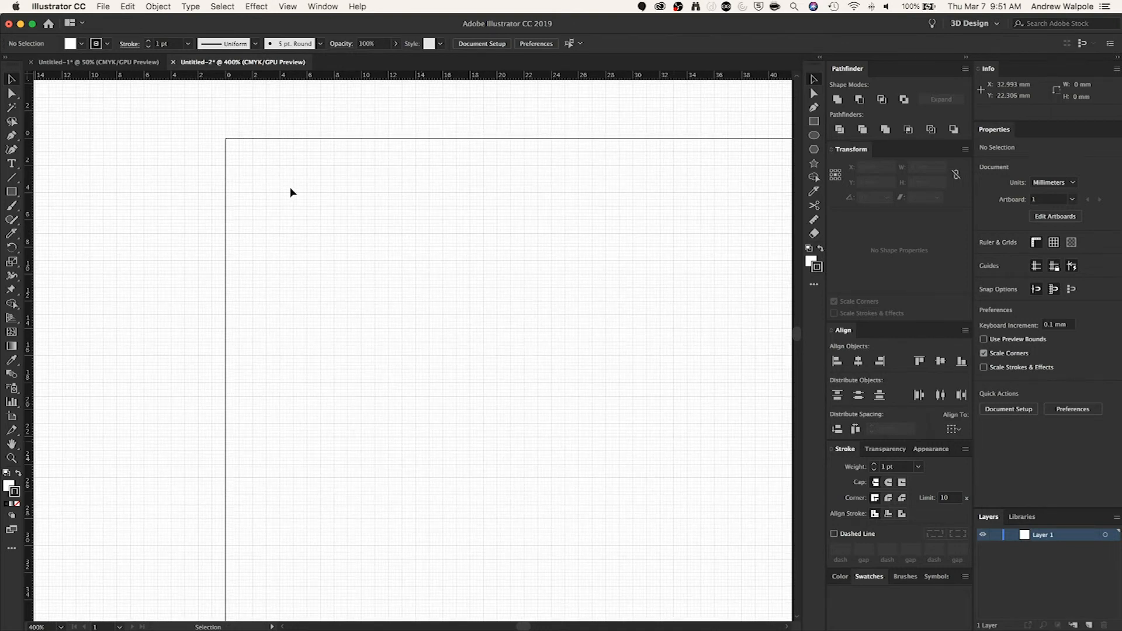
Draw a 1 × 1 mm square from the gridline crossing at X 5, Y 3 mm, and deselect it.
scroll(283, 191, "up", 4)
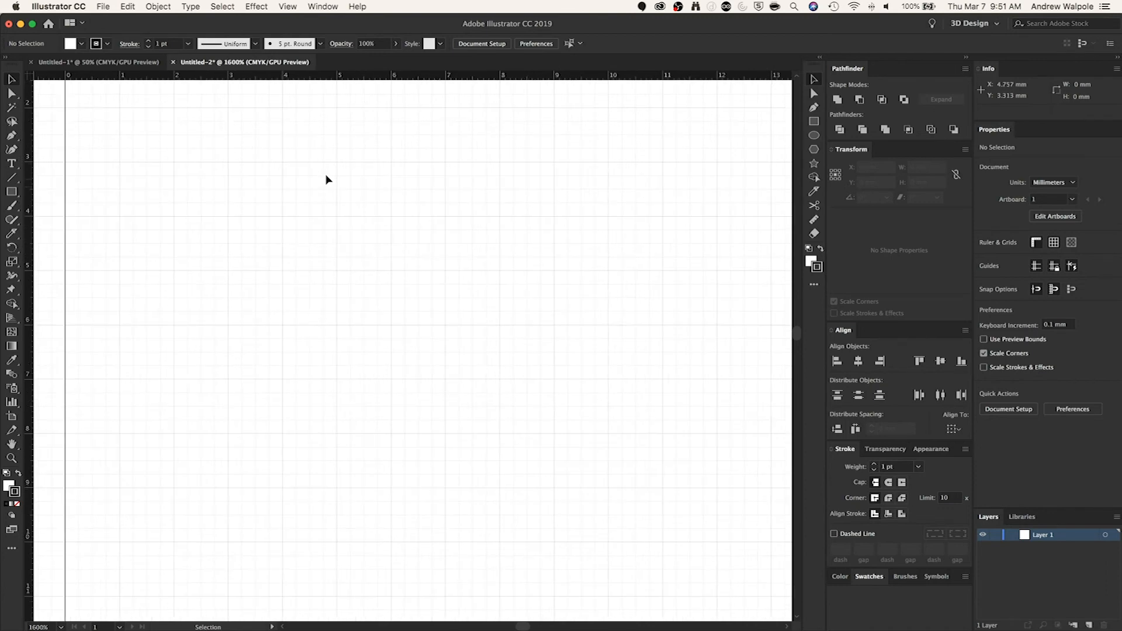
key("m")
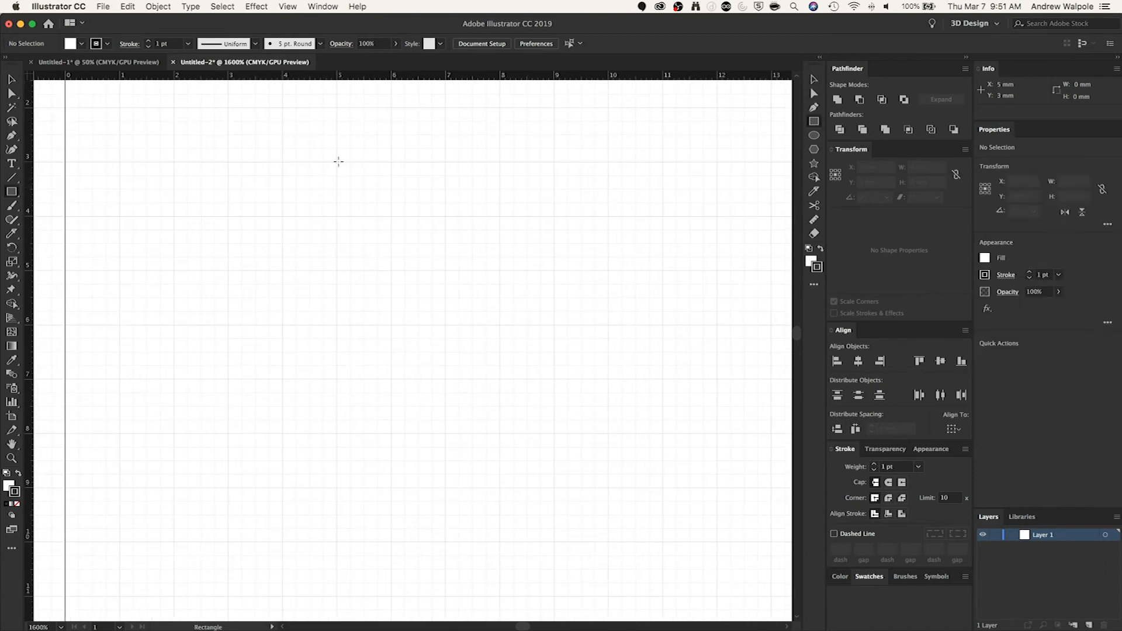
left_click_drag(339, 170, 392, 216)
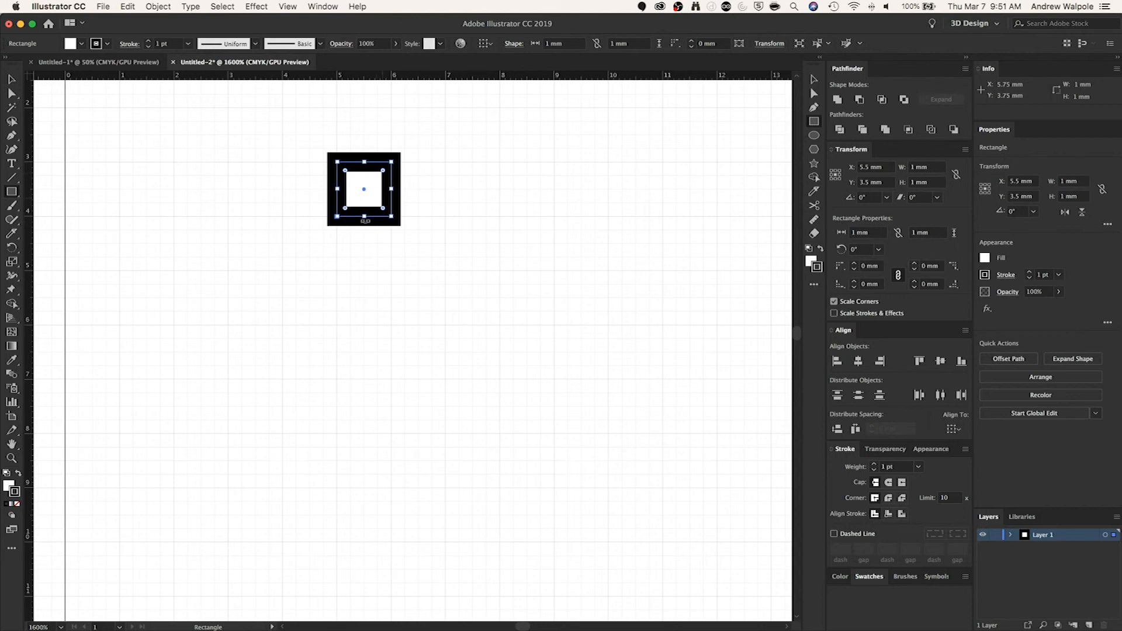
key("v")
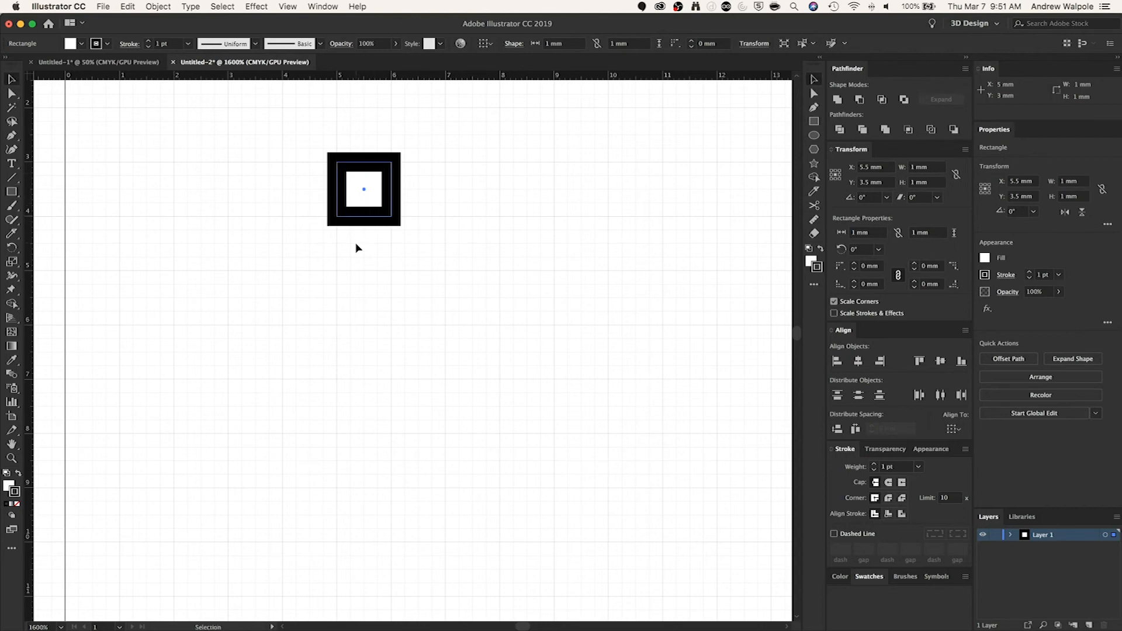
left_click(358, 247)
Restore the grid subdivisions to 10 in the Guides & Grid preferences.
key("super+k")
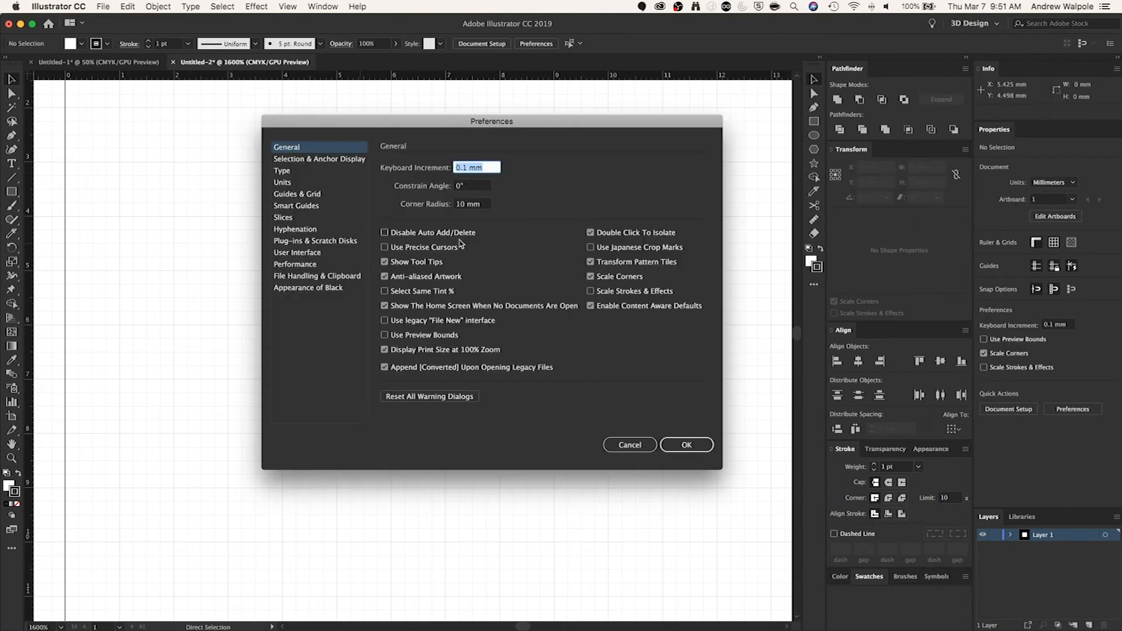
left_click(306, 193)
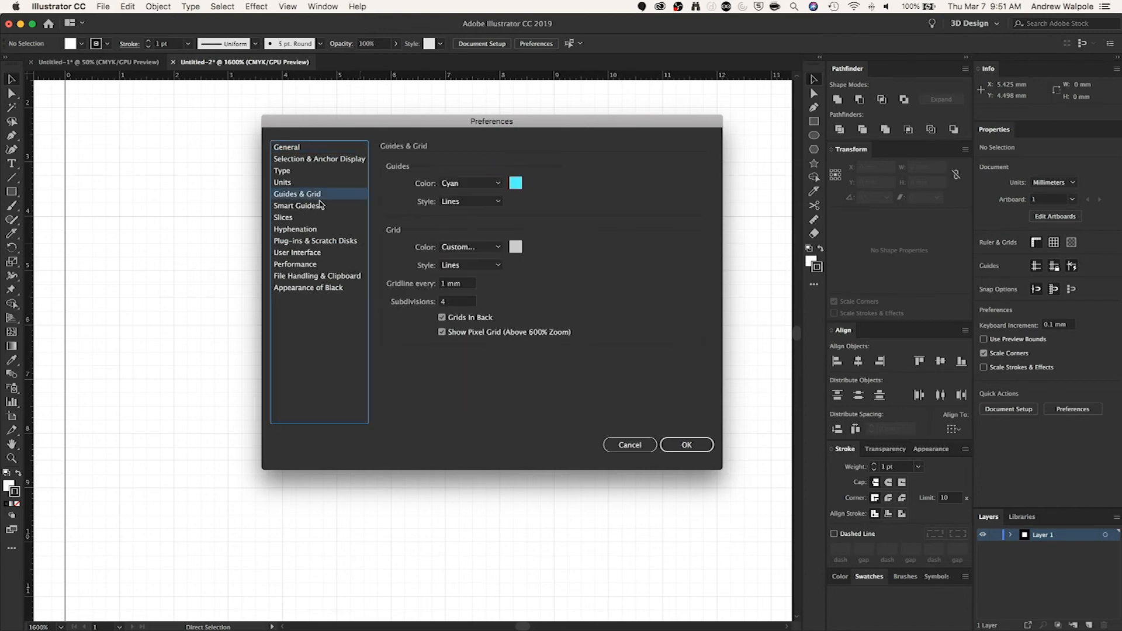
double_click(458, 301)
type("10")
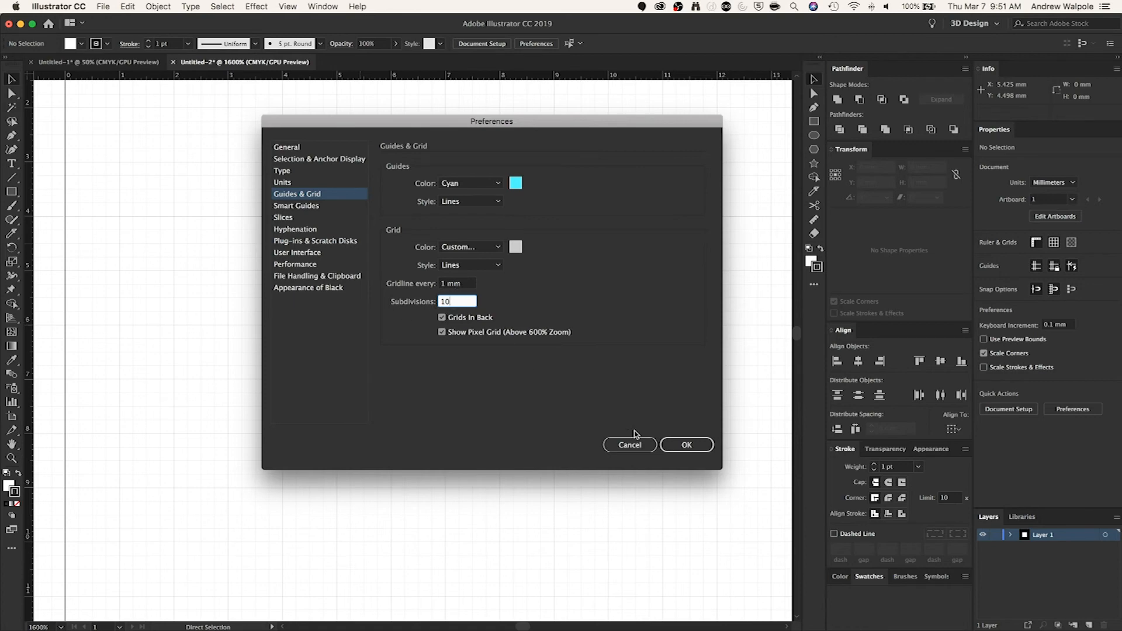
left_click(674, 443)
Delete the 1 × 1 mm square so the artboard is empty.
left_click_drag(347, 266, 411, 203)
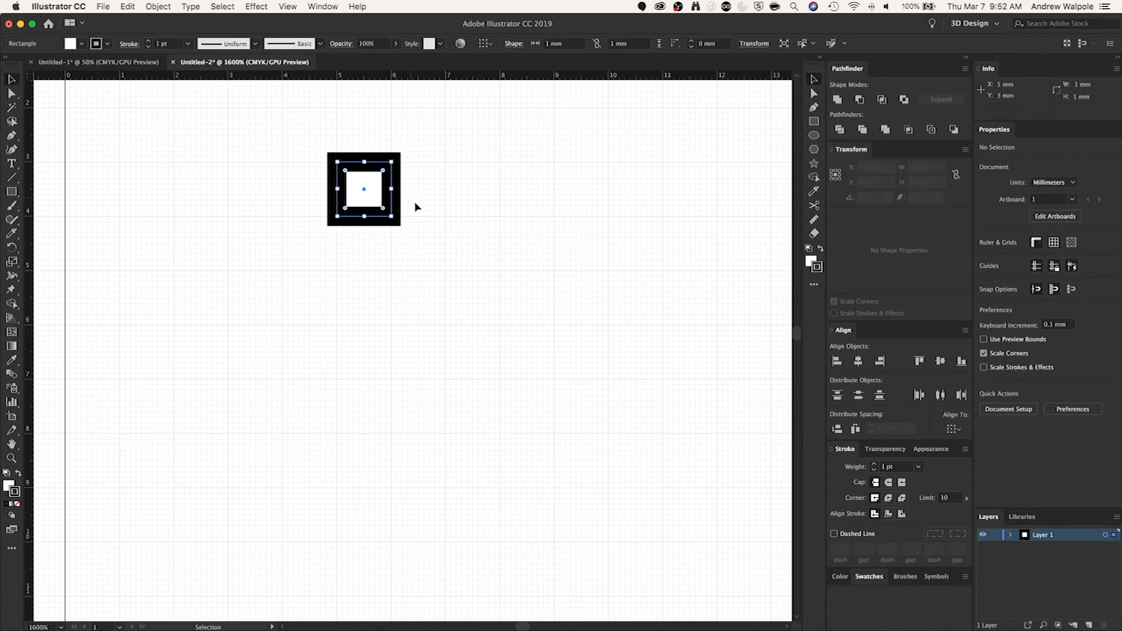
key("Delete")
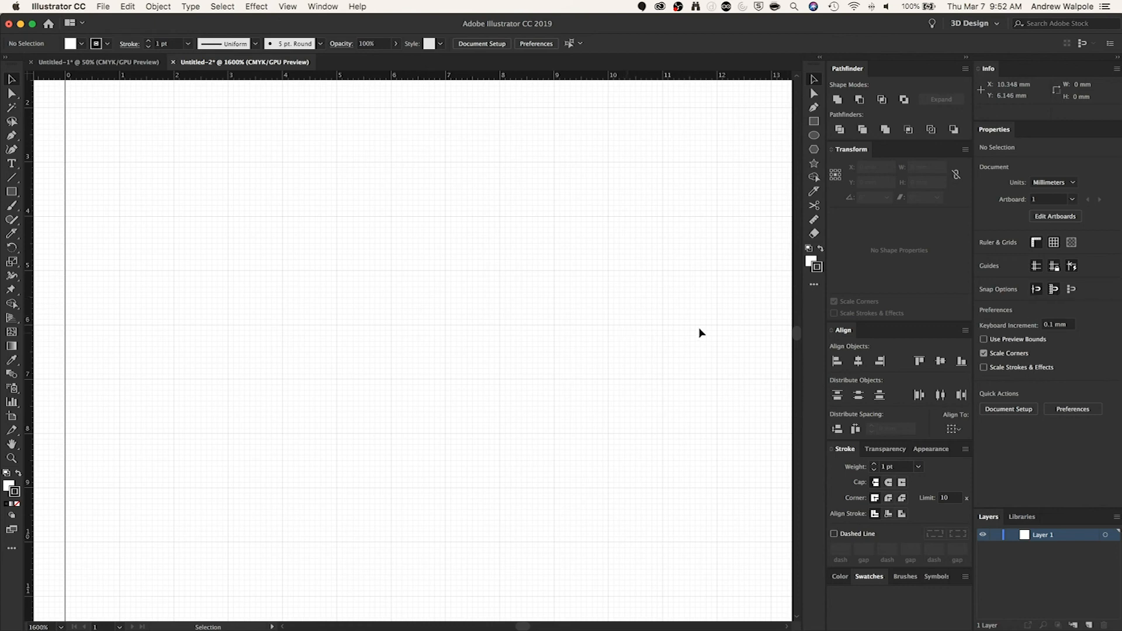
scroll(479, 360, "down", 1)
scroll(451, 388, "down", 1)
scroll(298, 425, "down", 1)
key("space")
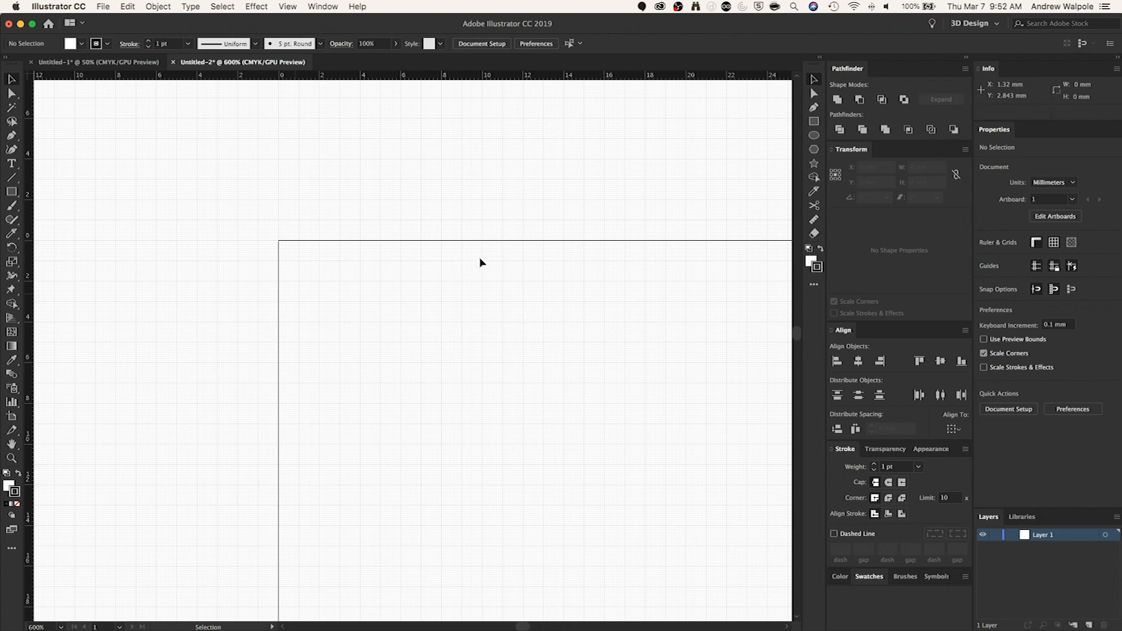
key("space")
left_click_drag(439, 333, 375, 265)
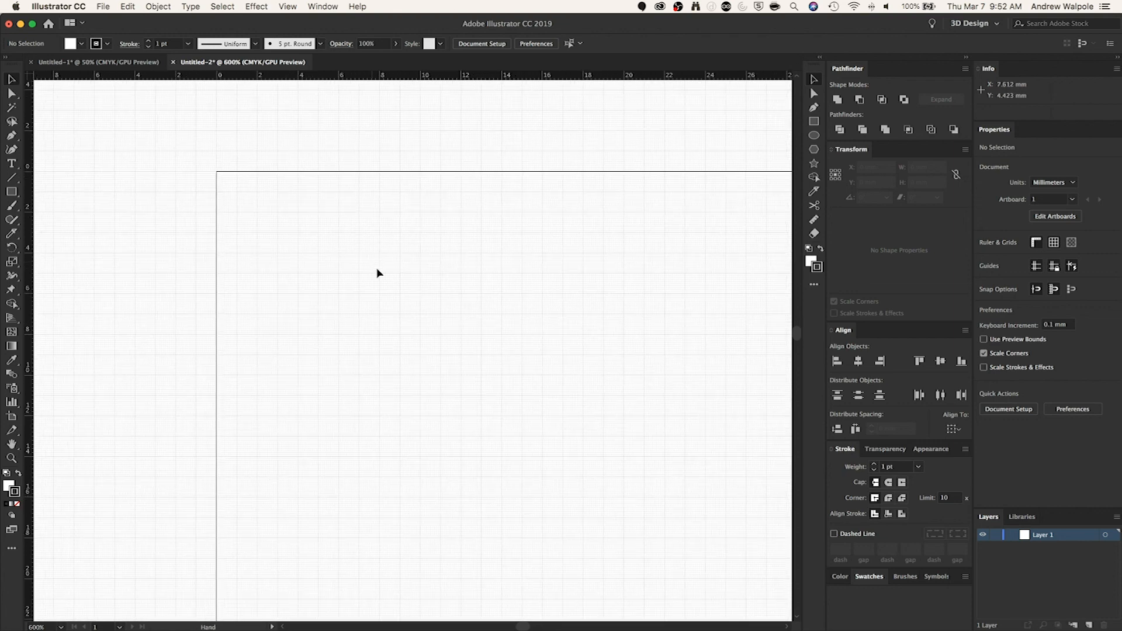